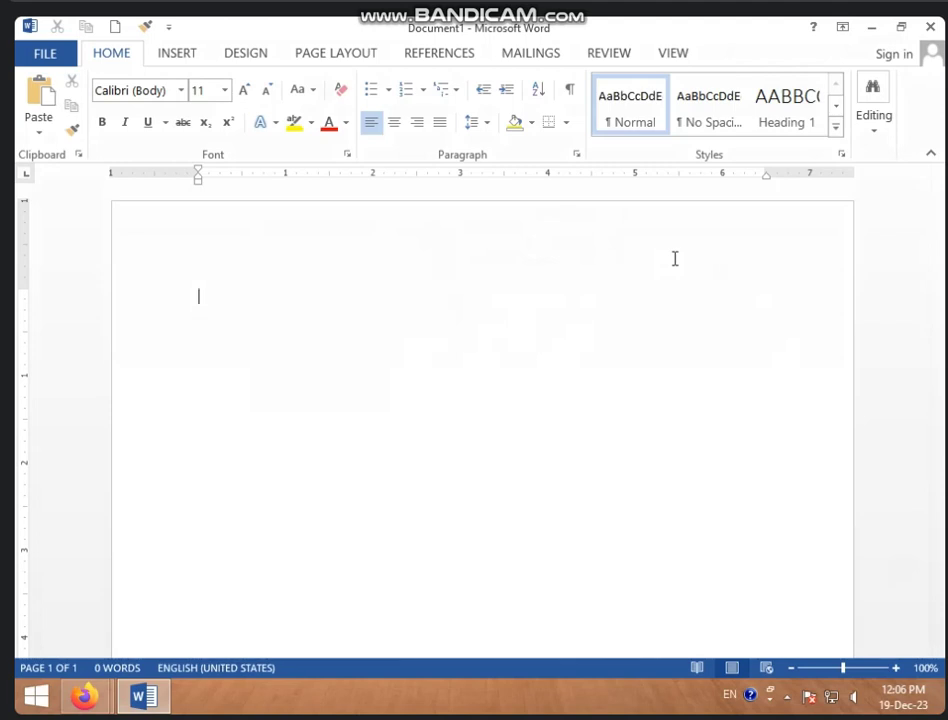
- Switch the ribbon of the blank document to the References tab
left_click(443, 56)
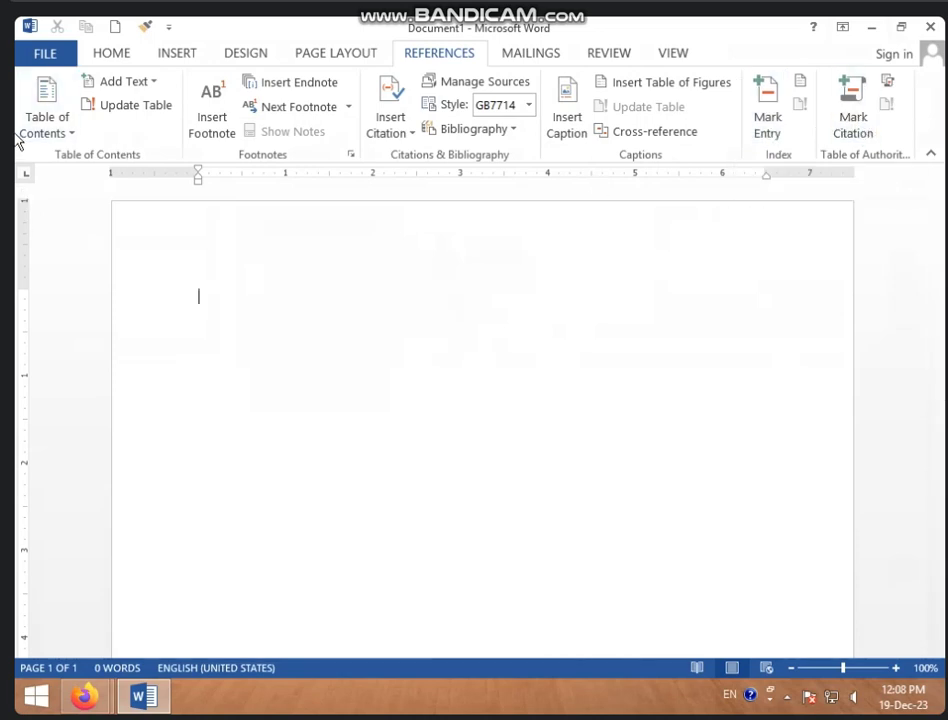
mouse_move(565, 300)
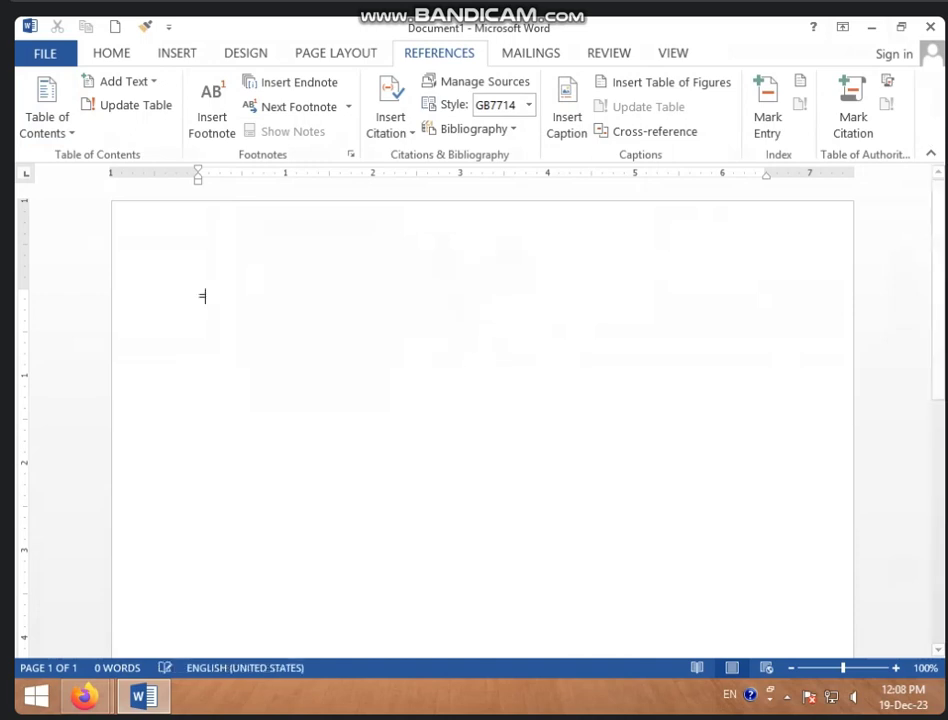
- Generate five paragraphs of sample text by entering =RAND() on the blank page
double_click(201, 295)
type("=RAND(")
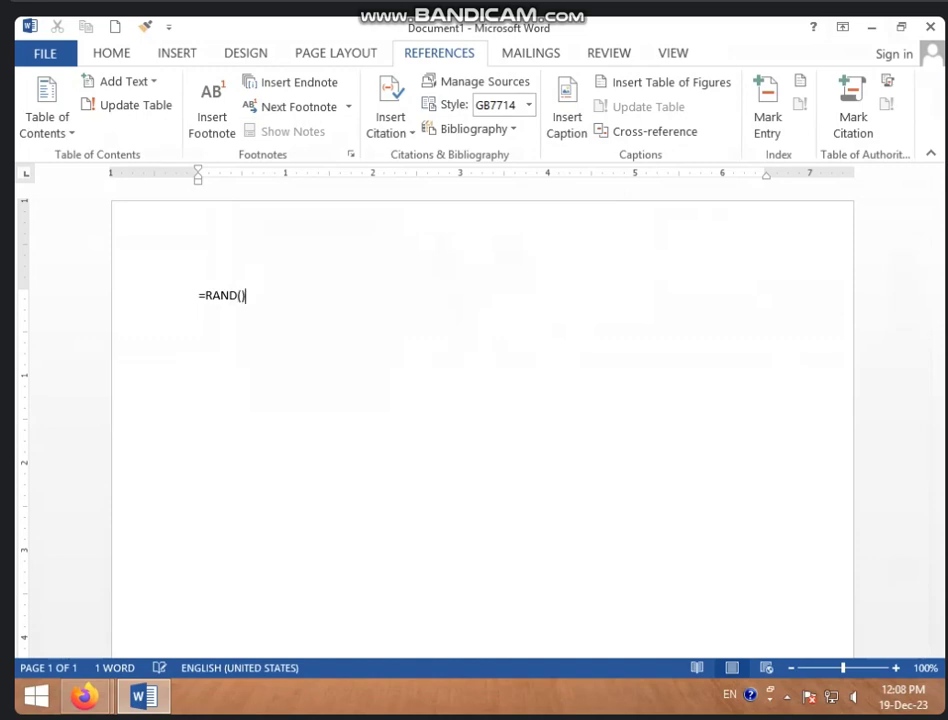
key("Return")
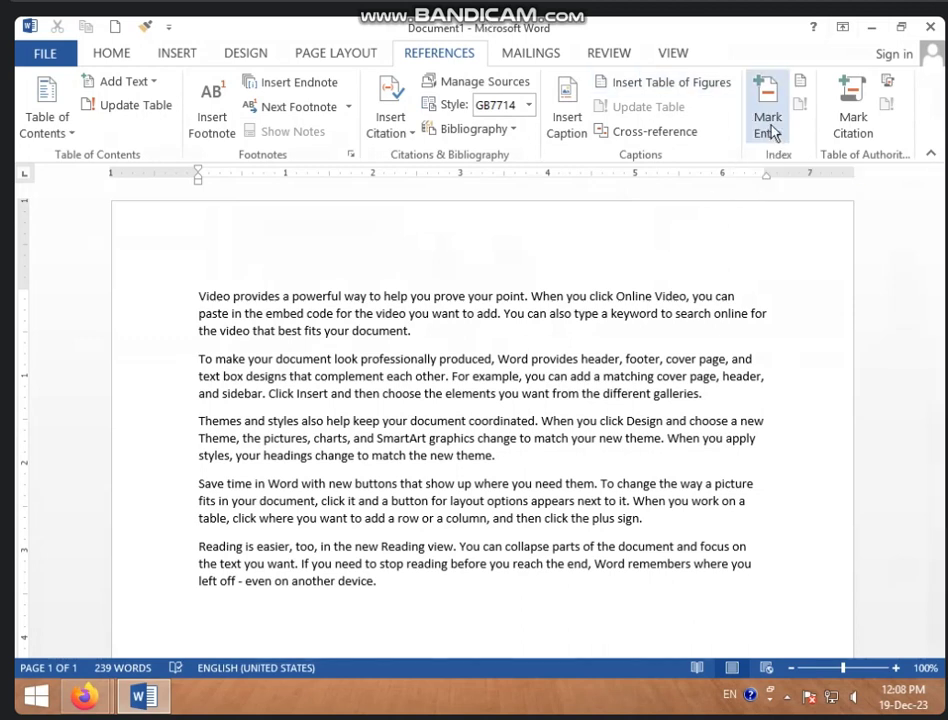
left_click(434, 313)
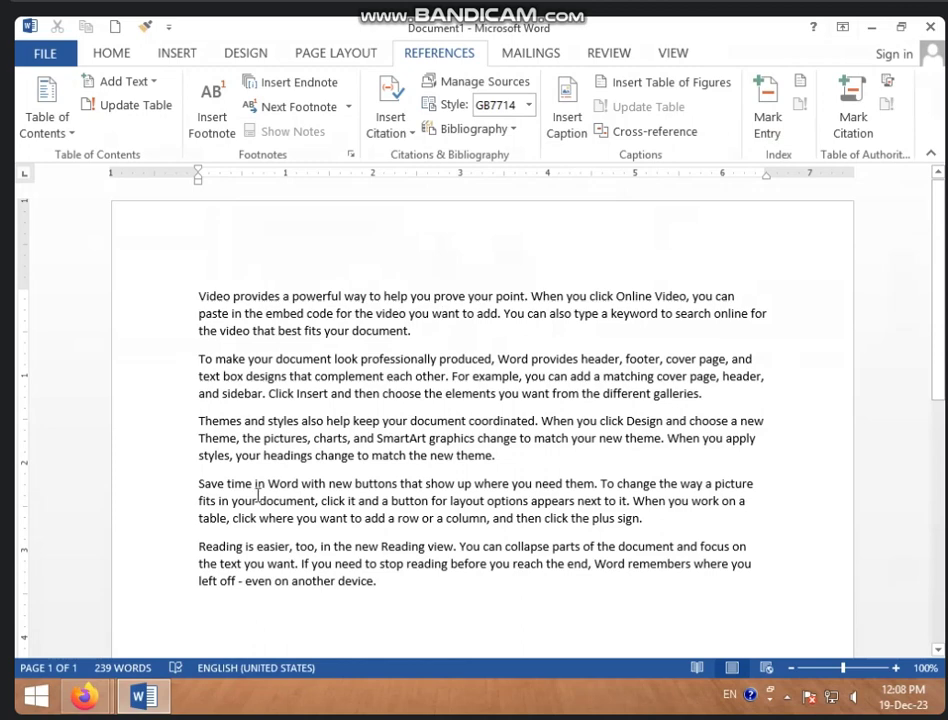
scroll(485, 548, "down", 3)
scroll(487, 550, "up", 3)
- Select all text and grow the font from 11 to 16 point
left_click(367, 331)
key("ctrl+a")
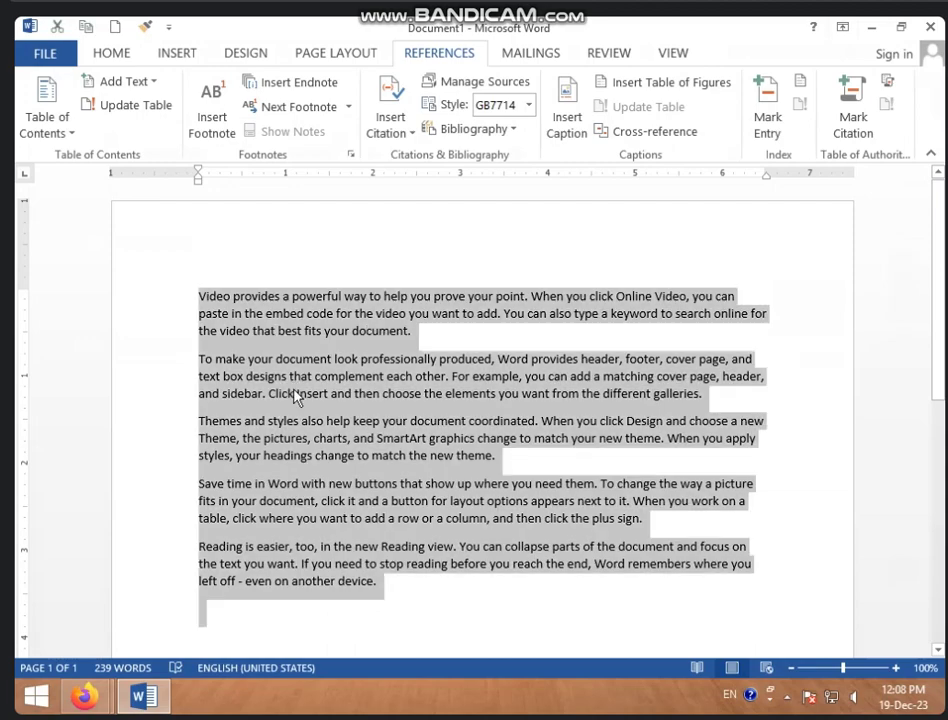
left_click(112, 54)
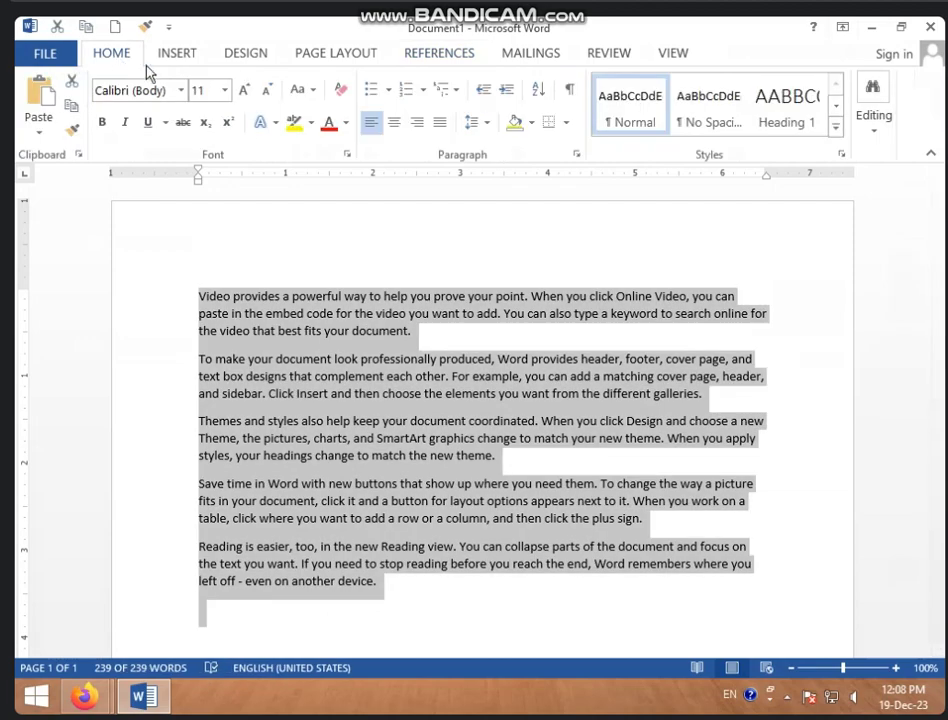
left_click(247, 90)
left_click(247, 90)
left_click(247, 90)
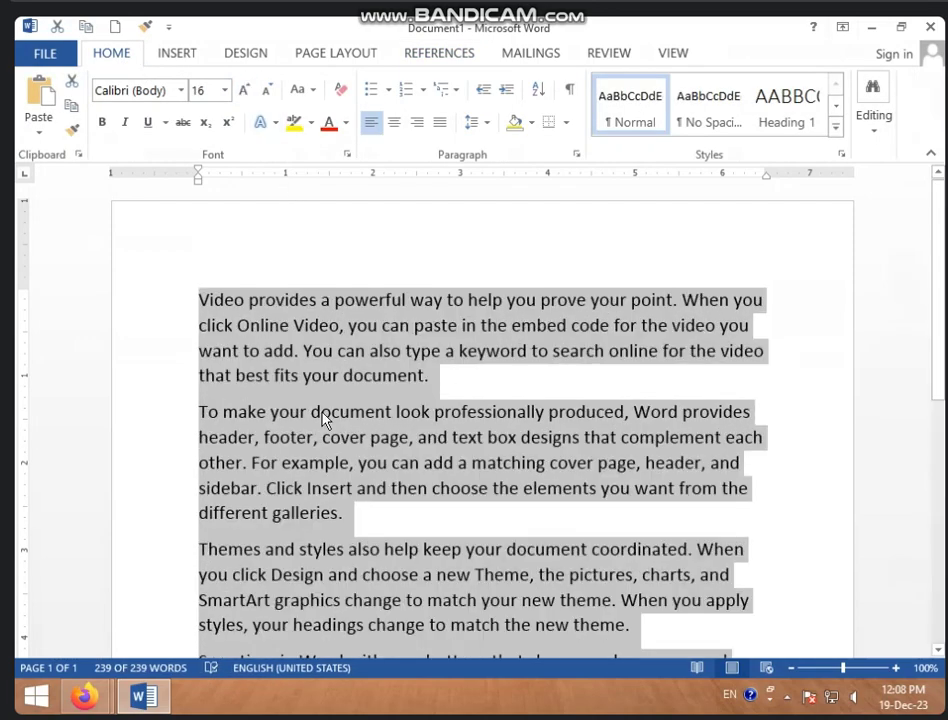
left_click(320, 412)
- Select the word Design in the Themes paragraph
scroll(343, 466, "down", 3)
scroll(340, 474, "up", 2)
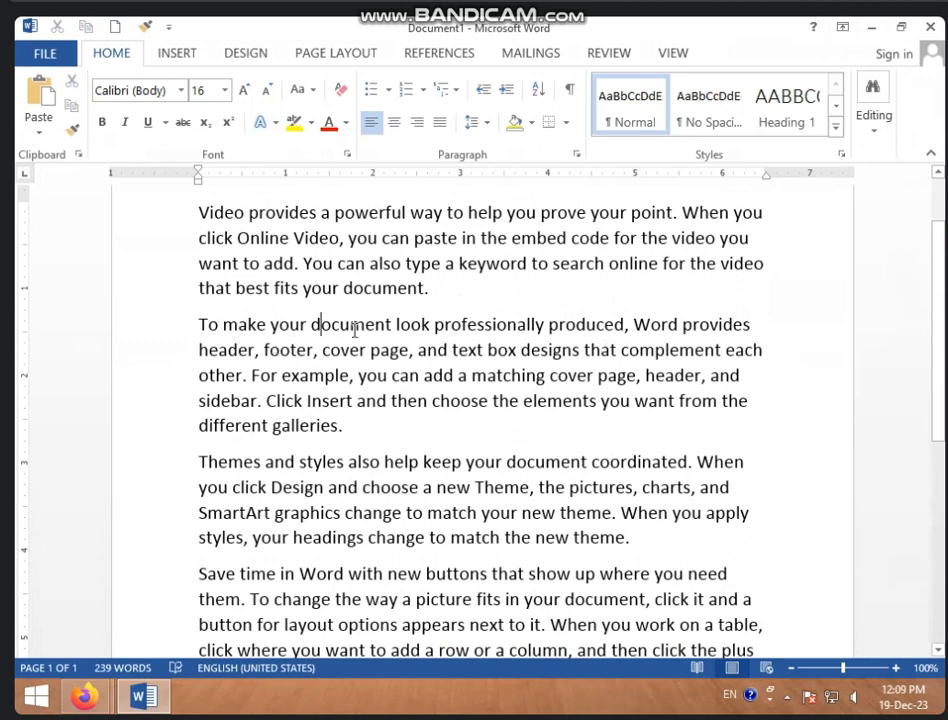
scroll(402, 438, "down", 1)
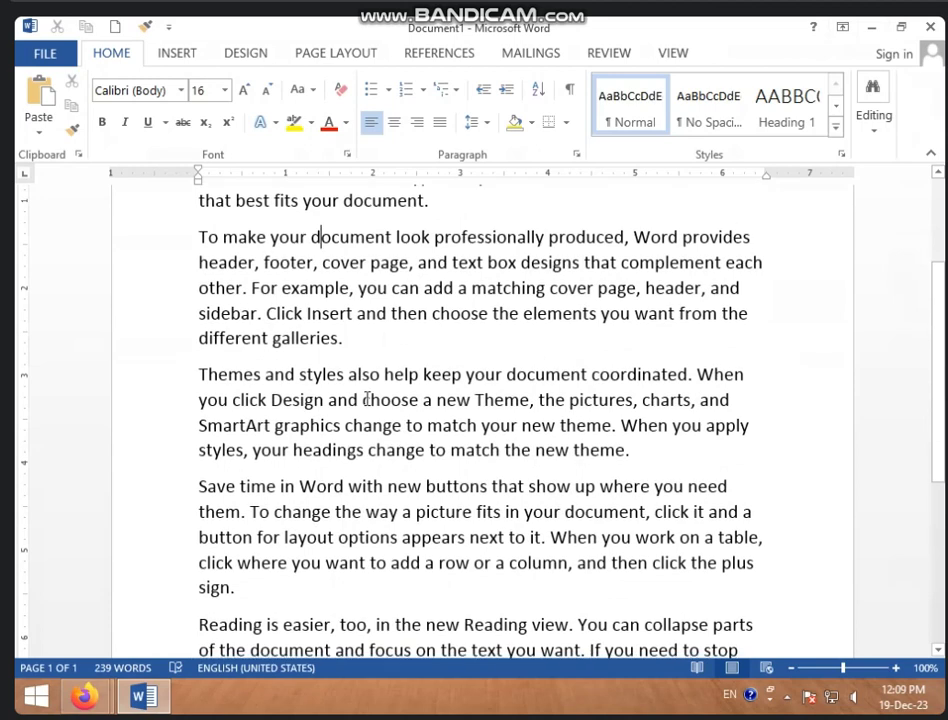
scroll(367, 400, "down", 2)
scroll(364, 383, "up", 1)
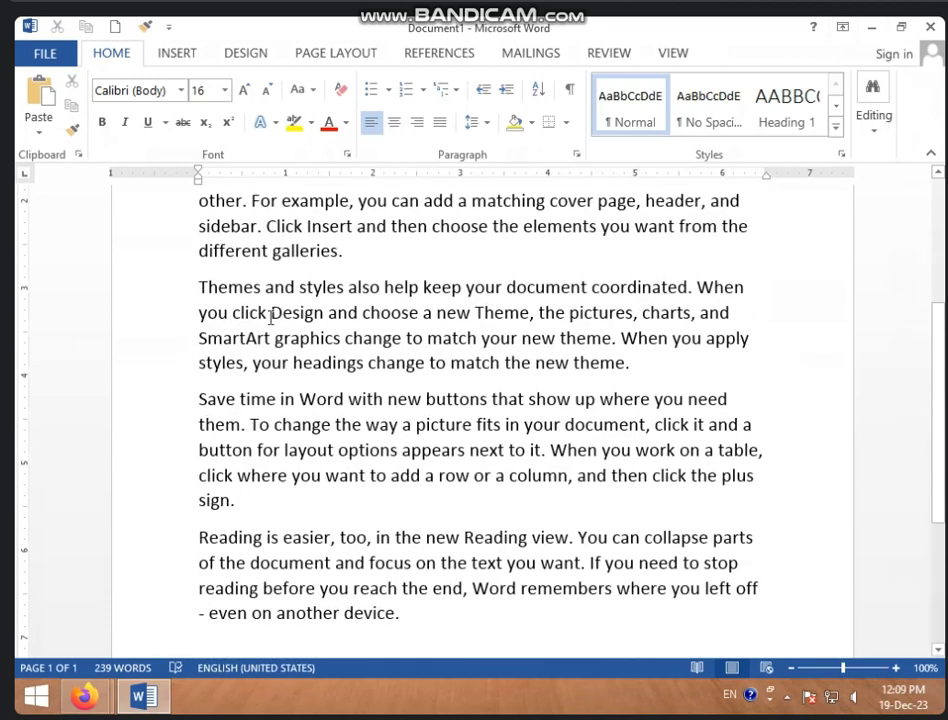
left_click_drag(270, 318, 327, 318)
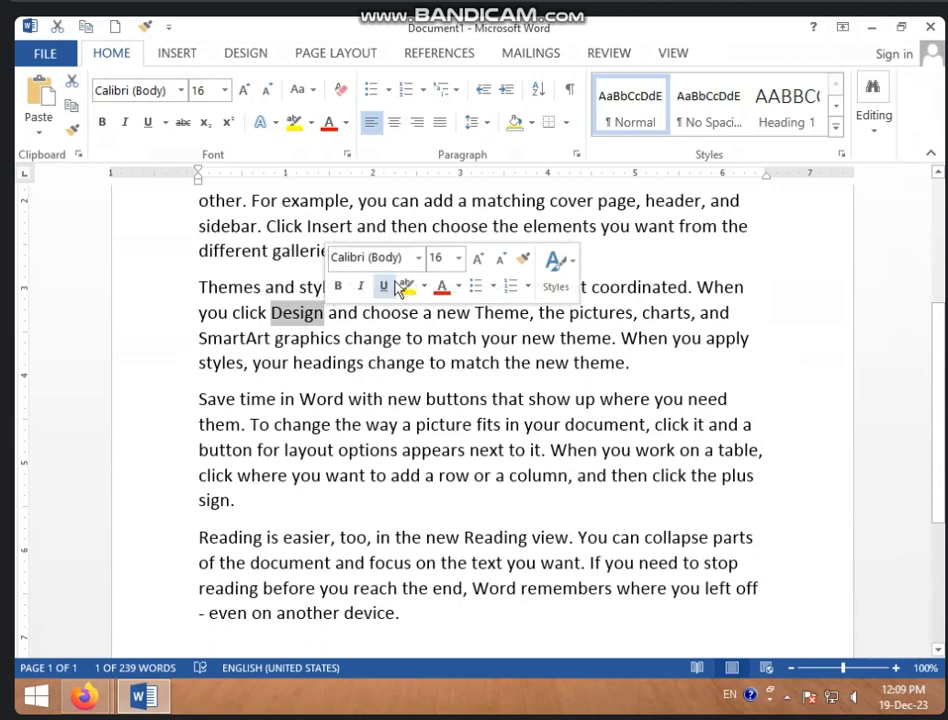
- Mark Design as an index entry with subentry TAMPLATE, then select the word easier
left_click(410, 58)
left_click(766, 118)
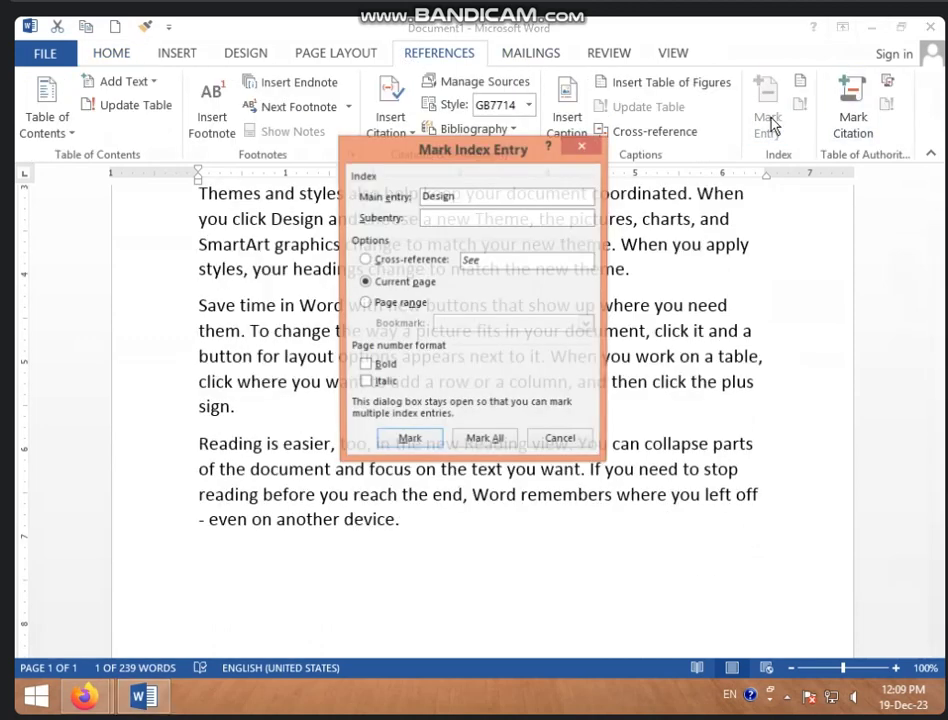
left_click_drag(507, 148, 682, 163)
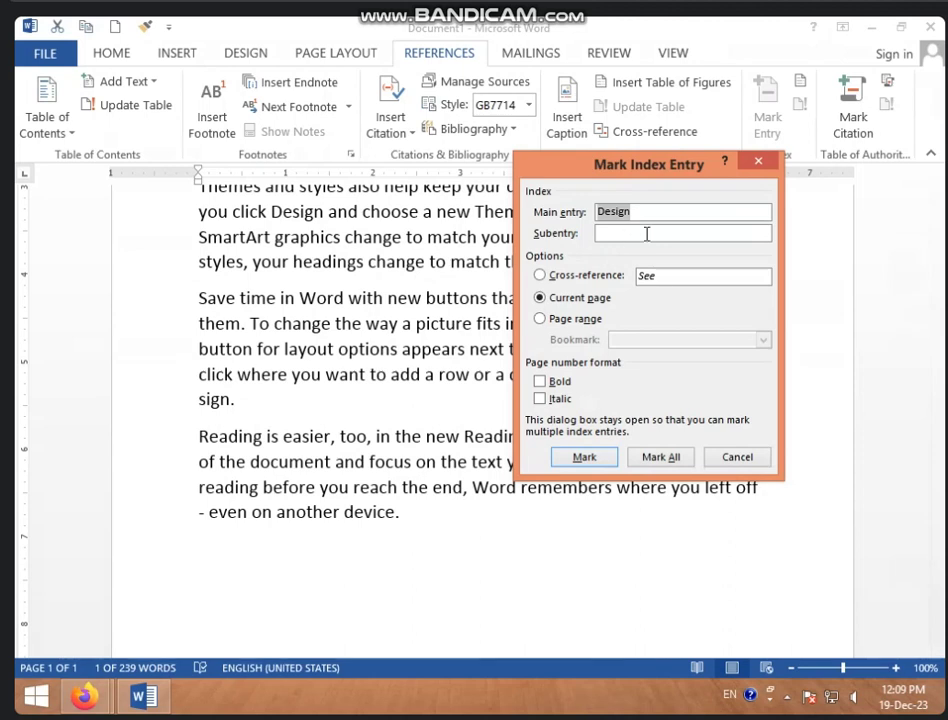
left_click(622, 236)
type("TAMPLATE")
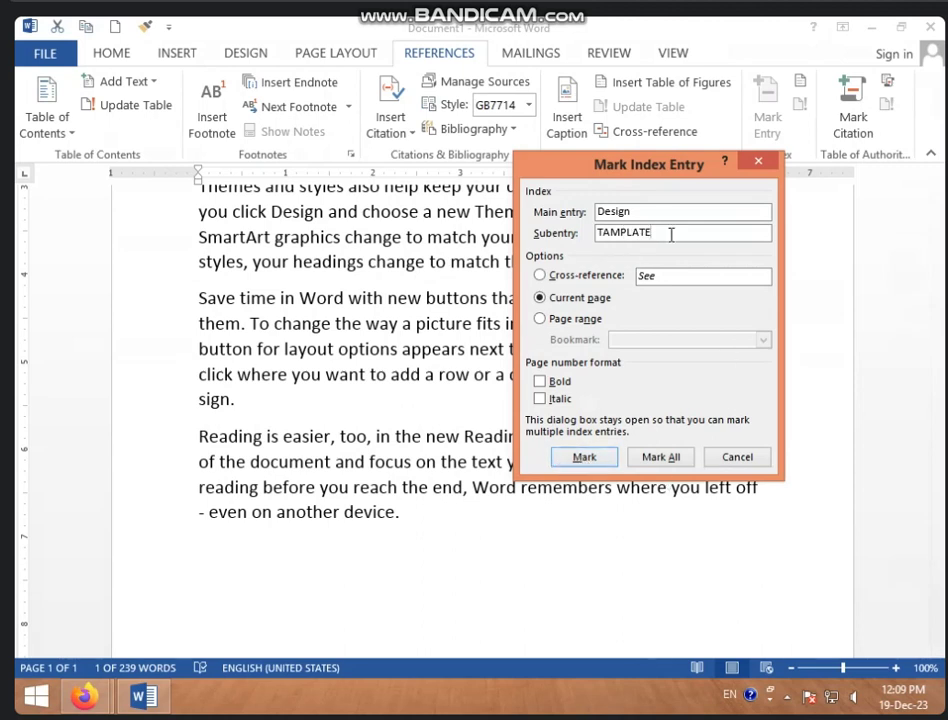
left_click_drag(671, 233, 537, 243)
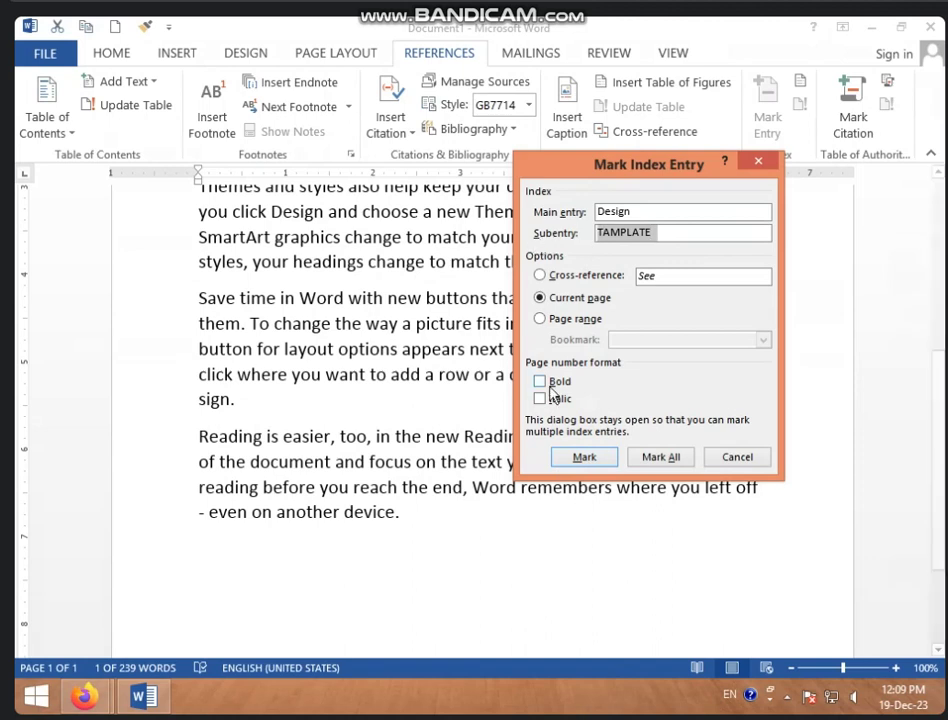
left_click(585, 457)
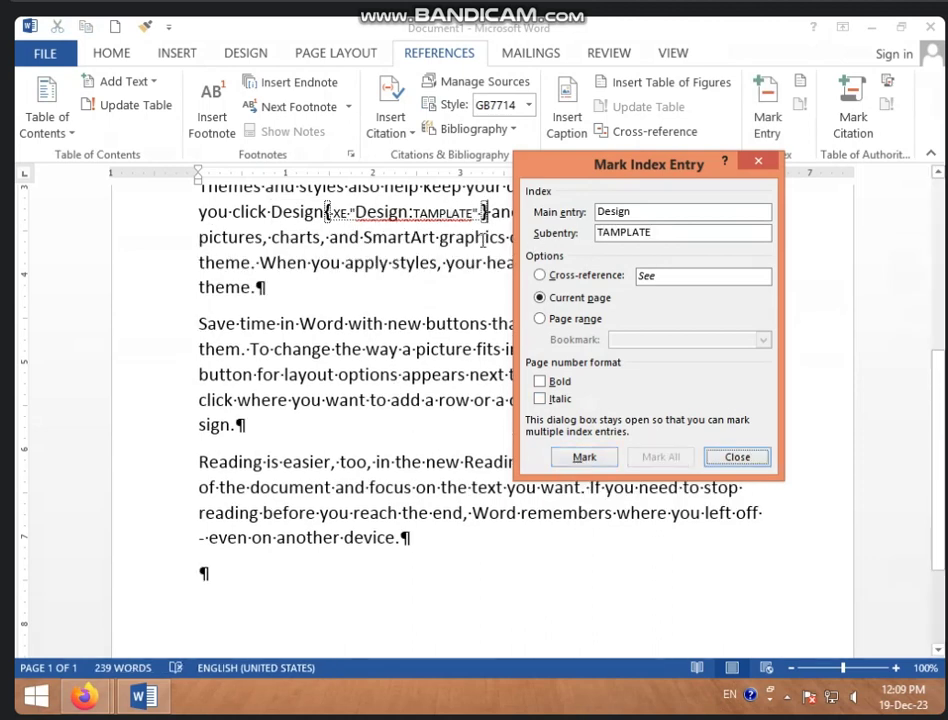
left_click(363, 453)
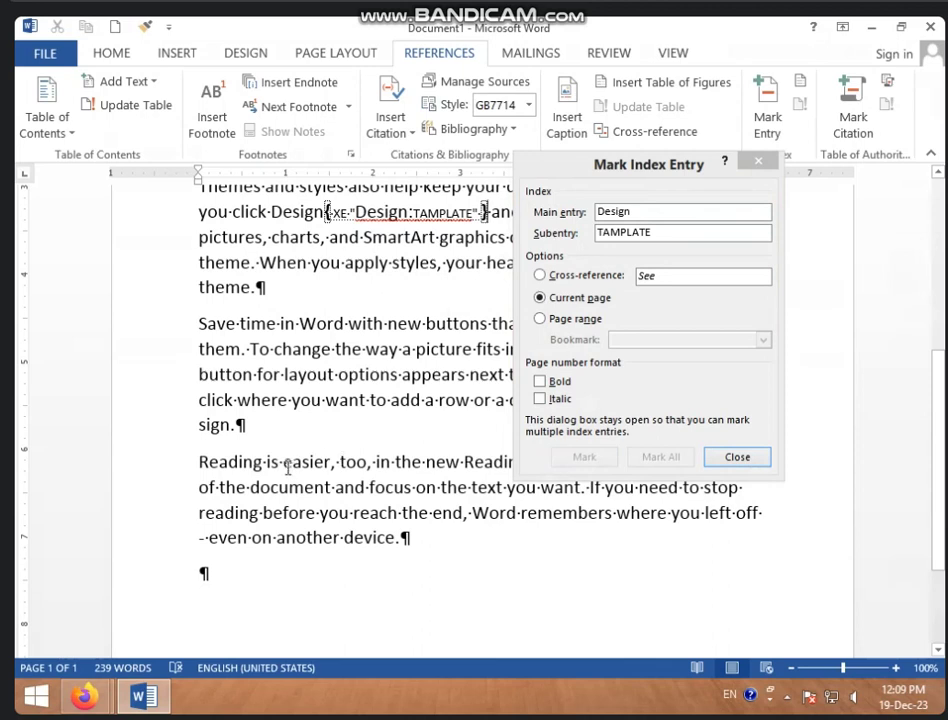
left_click_drag(288, 461, 335, 462)
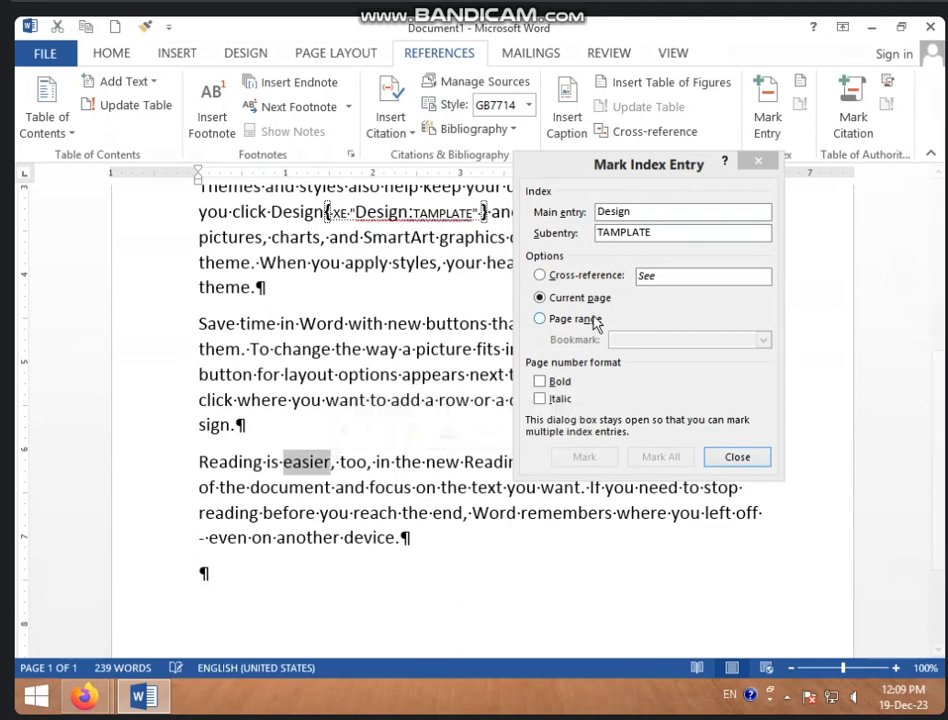
- Mark easier as an index entry with subentry ABC and close the Mark Index Entry dialog
left_click(675, 226)
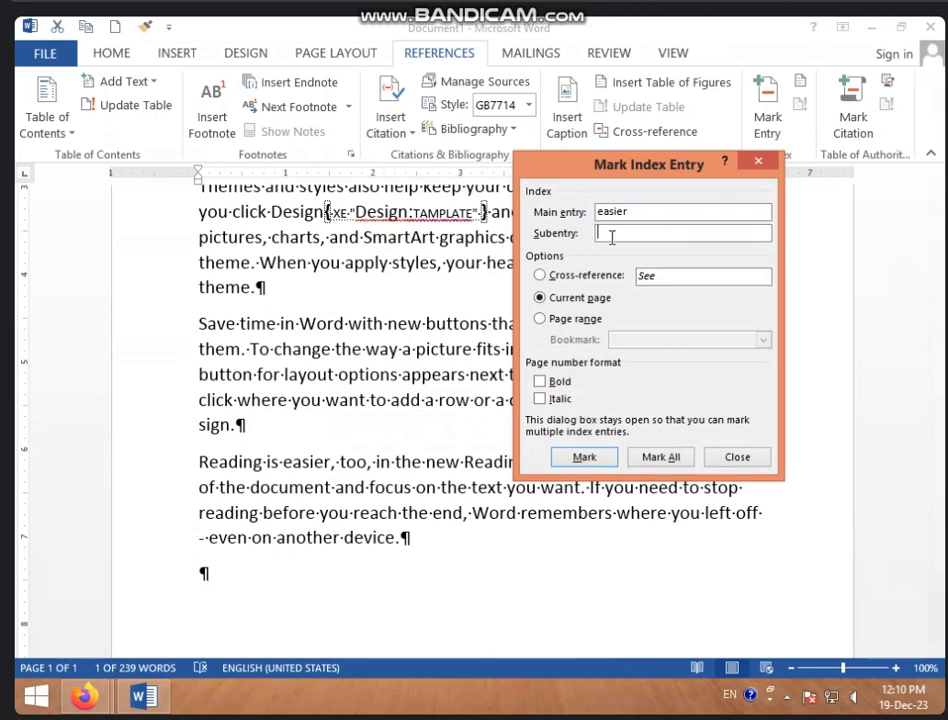
type("ABC")
left_click(584, 457)
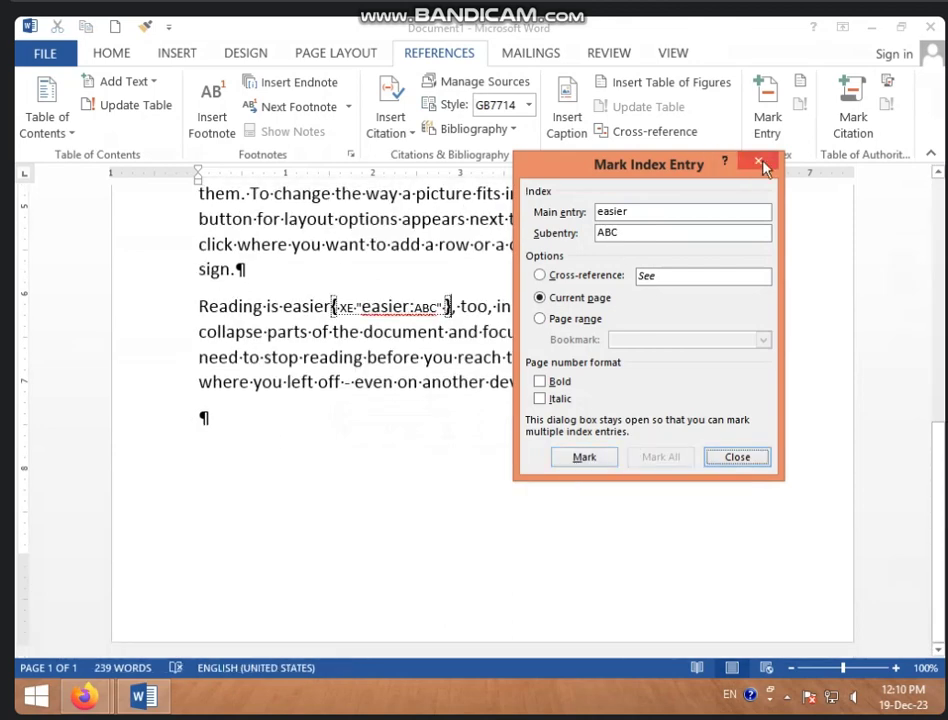
left_click(760, 164)
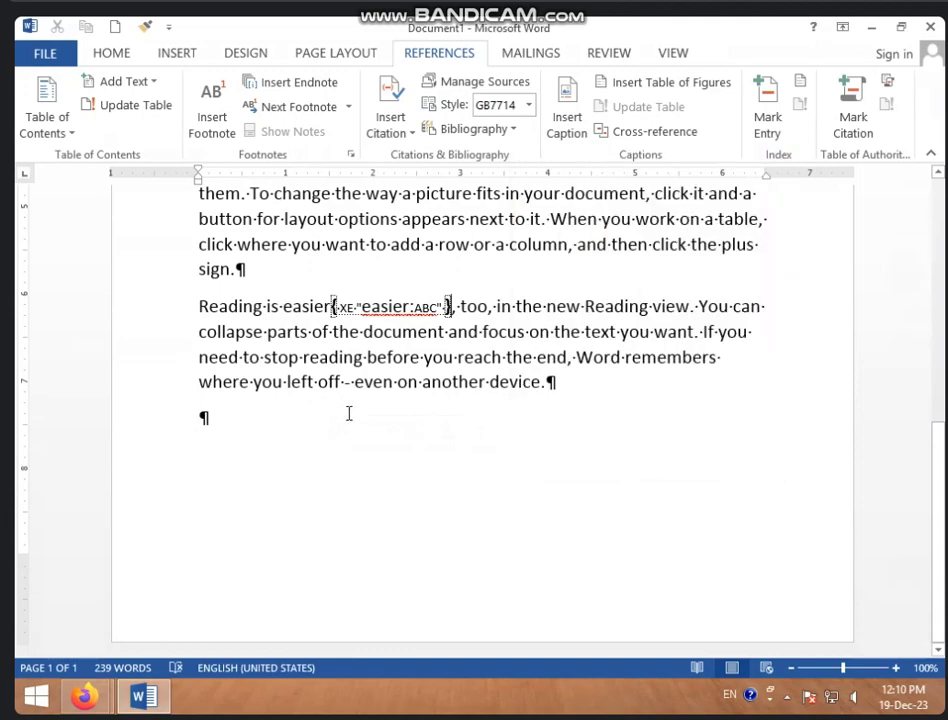
scroll(349, 413, "up", 1)
scroll(350, 380, "up", 7)
scroll(354, 330, "up", 2)
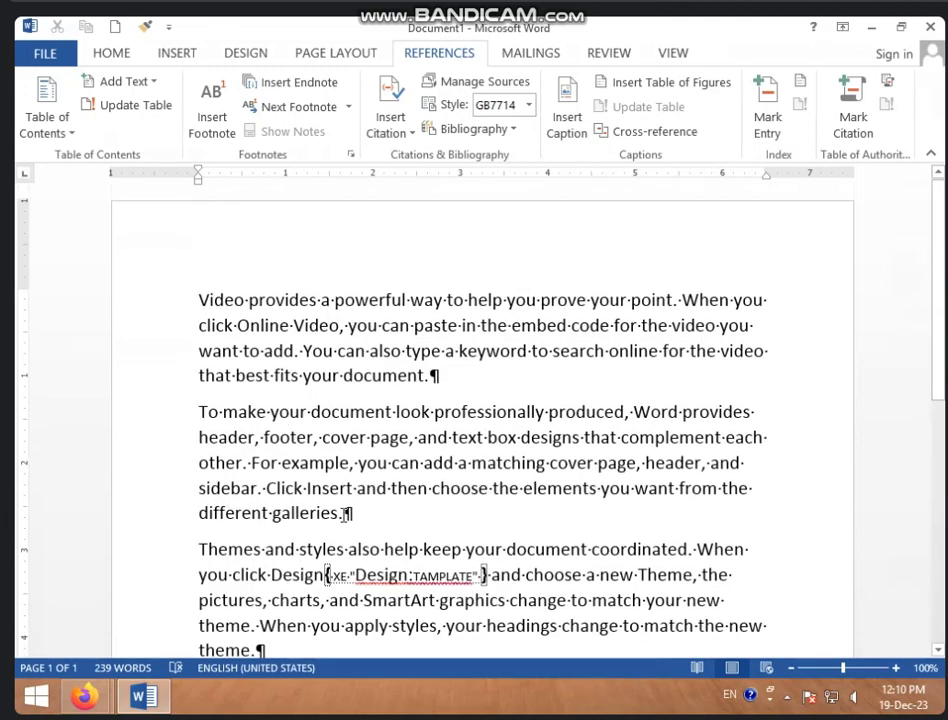
scroll(347, 513, "down", 2)
scroll(355, 560, "down", 2)
scroll(268, 333, "down", 3)
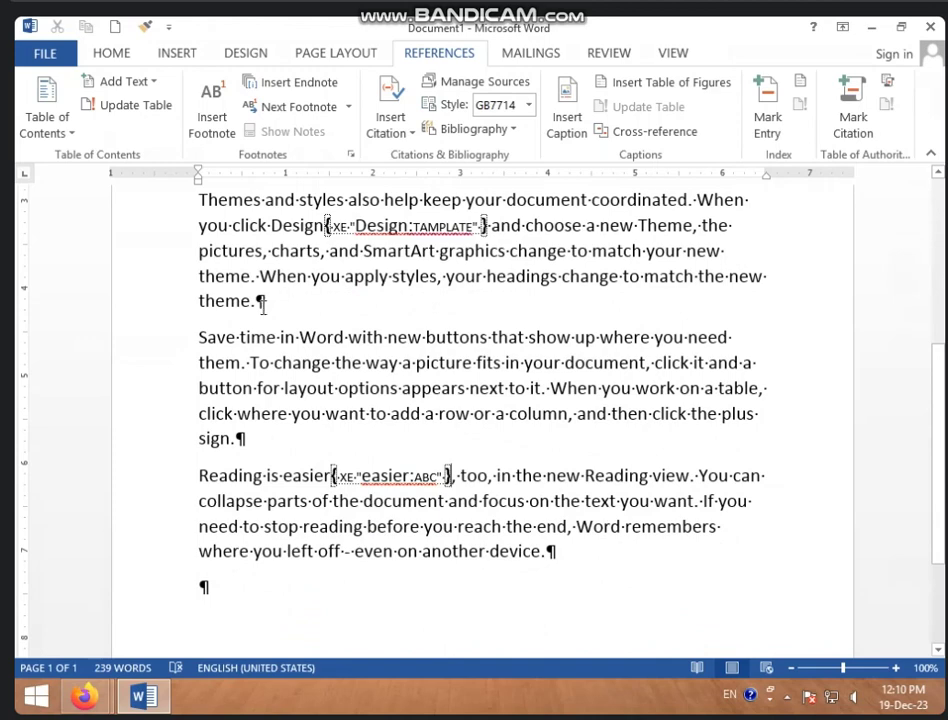
- Turn off Show/Hide ¶ to hide the XE field codes, then return to References
left_click(114, 54)
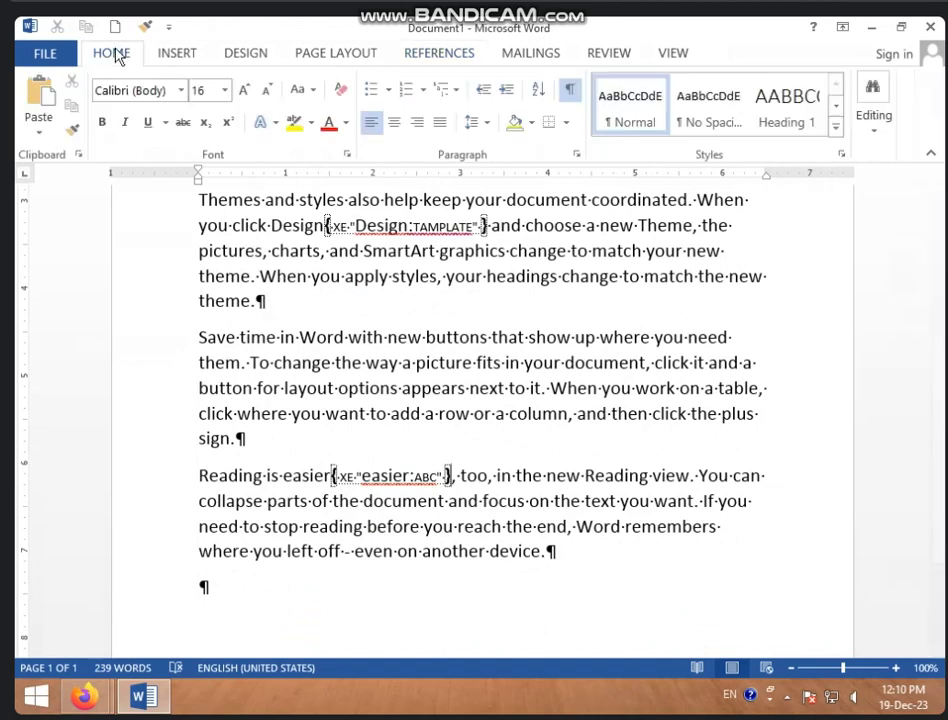
left_click(570, 96)
scroll(470, 360, "down", 1)
scroll(482, 397, "down", 3)
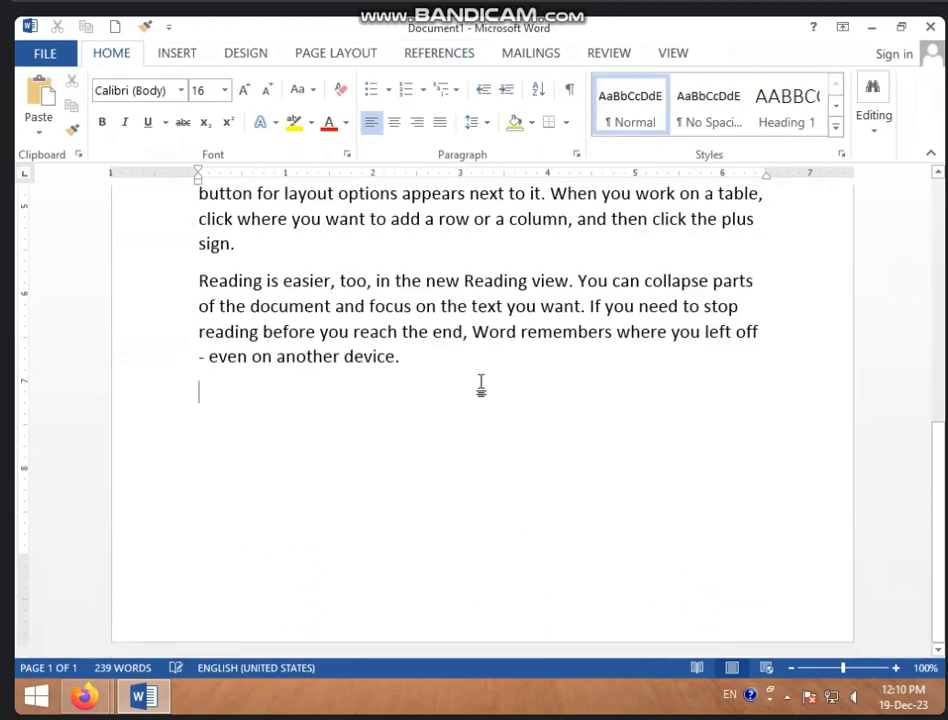
scroll(417, 328, "up", 1)
scroll(413, 328, "up", 5)
scroll(423, 345, "down", 3)
scroll(424, 375, "down", 3)
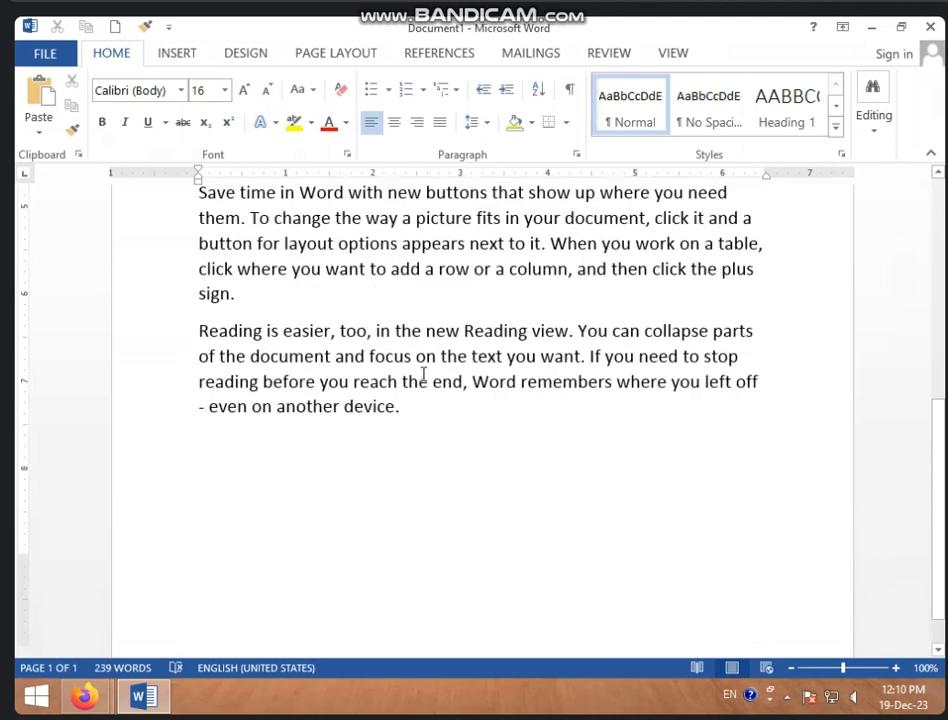
scroll(423, 375, "down", 1)
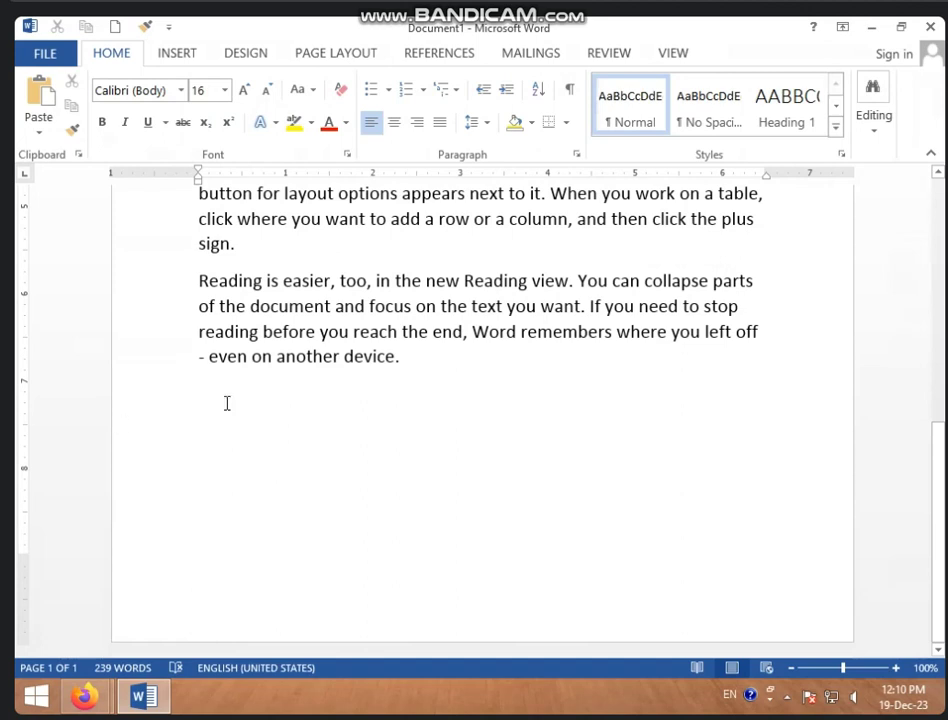
left_click(445, 53)
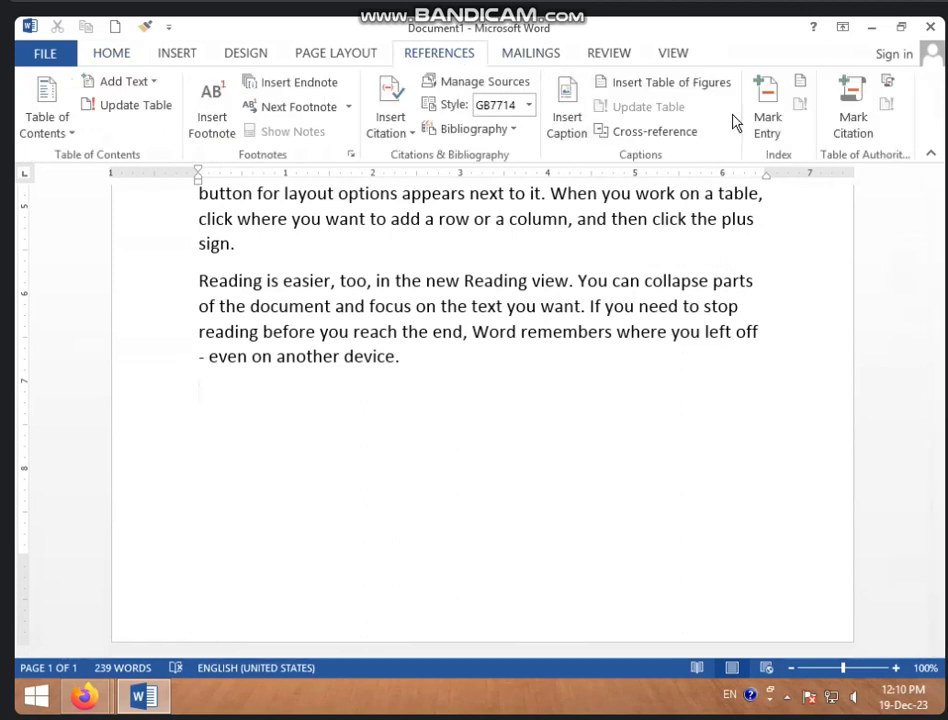
- Insert an index with 2 columns and check its Design/TAMPLATE and easier/ABC entries
left_click(801, 83)
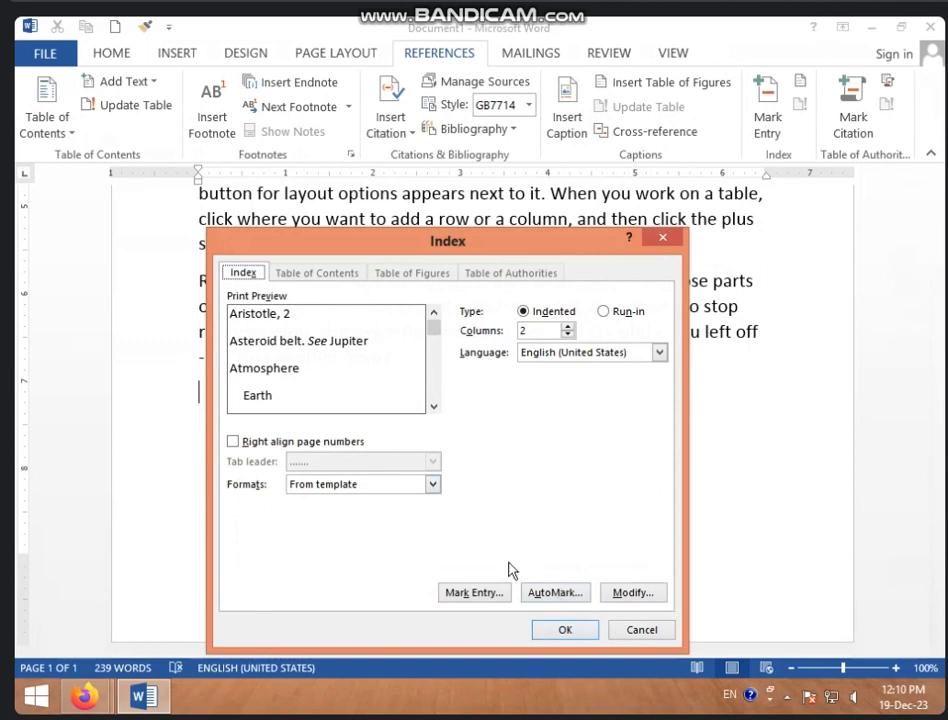
left_click(556, 630)
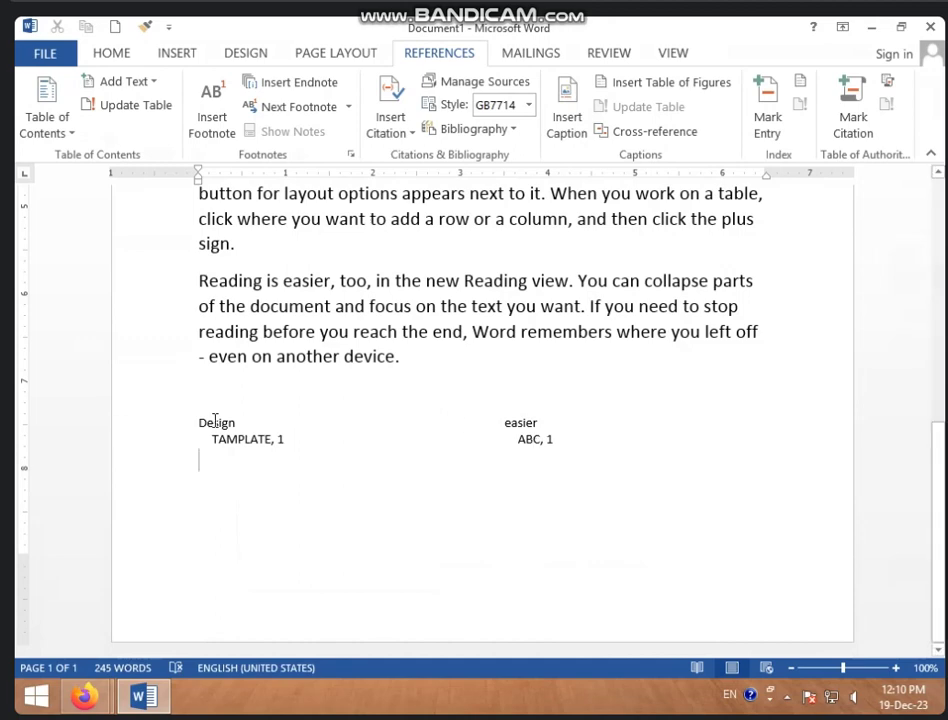
scroll(100, 440, "up", 4)
scroll(140, 440, "up", 4)
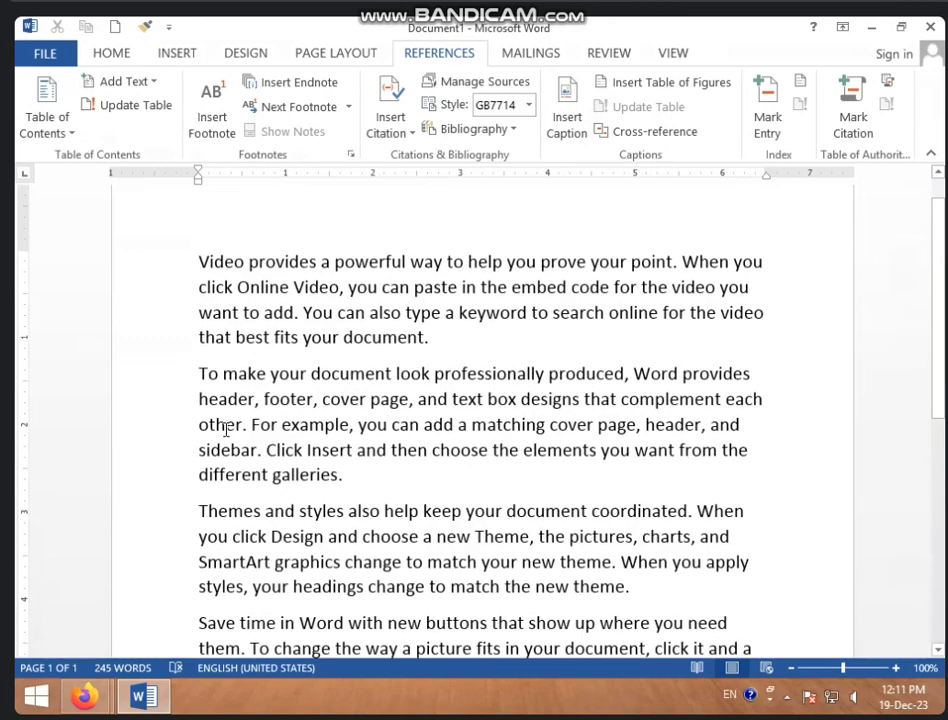
scroll(290, 460, "up", 1)
scroll(517, 452, "down", 3)
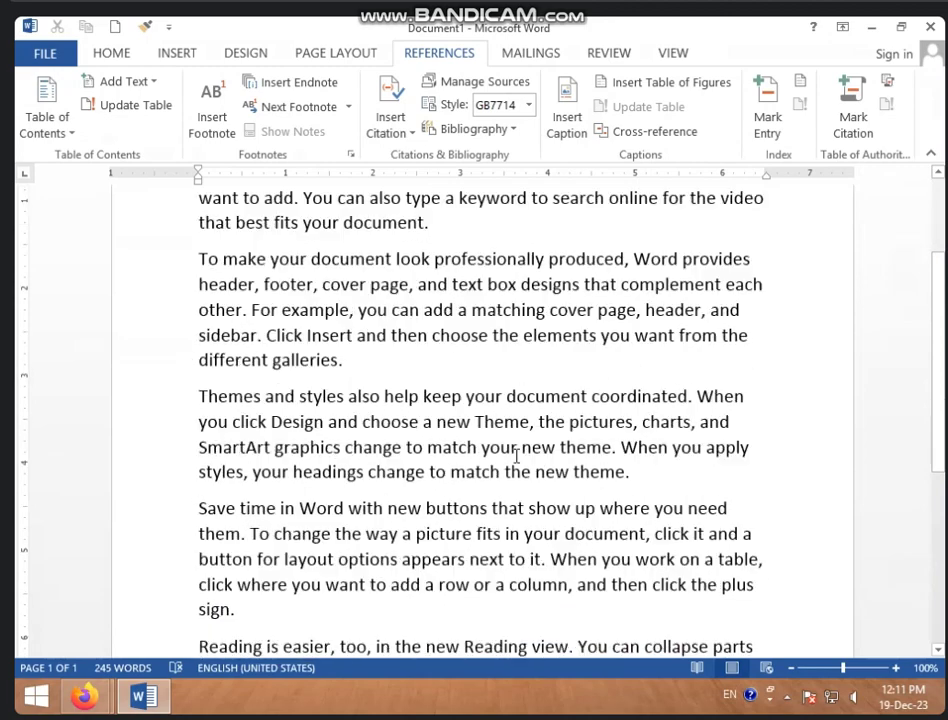
scroll(510, 449, "down", 3)
scroll(440, 465, "down", 4)
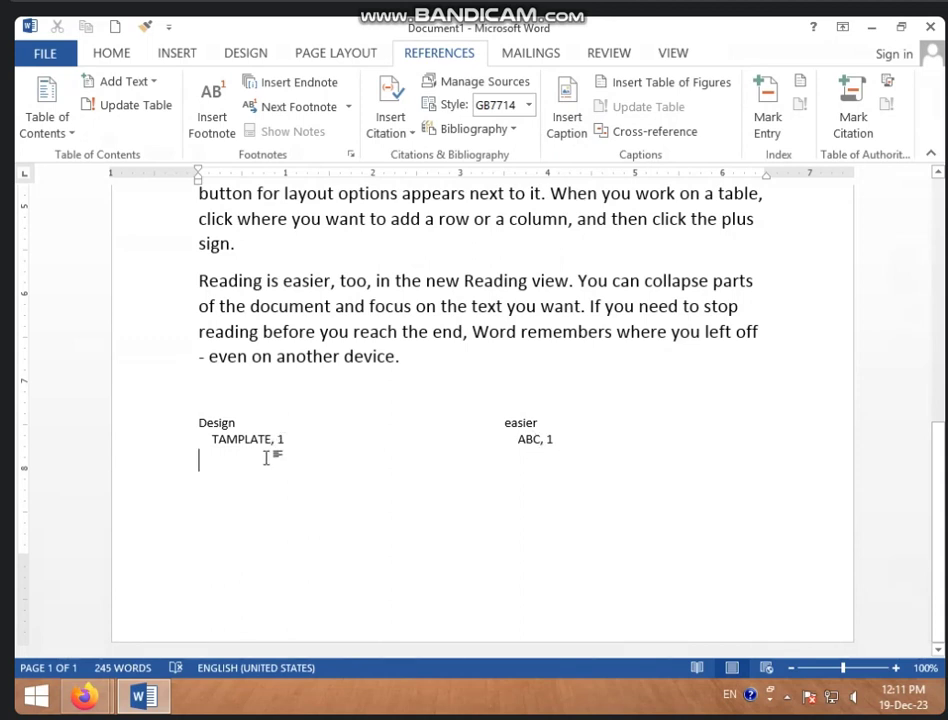
- Delete all existing text and generate fresh sample paragraphs with =RAND()
key("ctrl+a")
key("Delete")
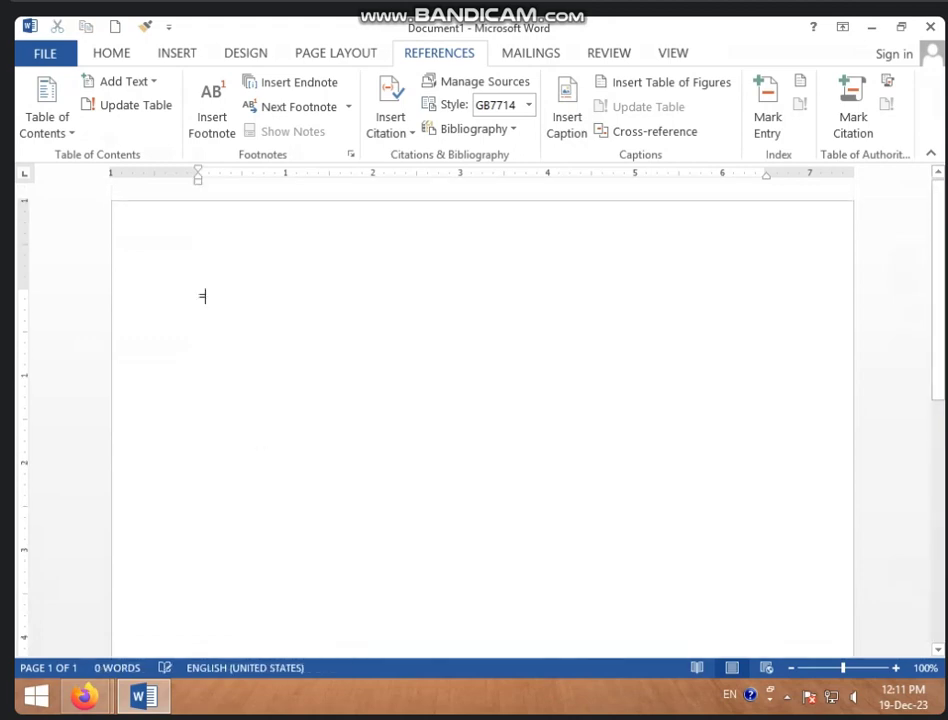
type("=RAND(")
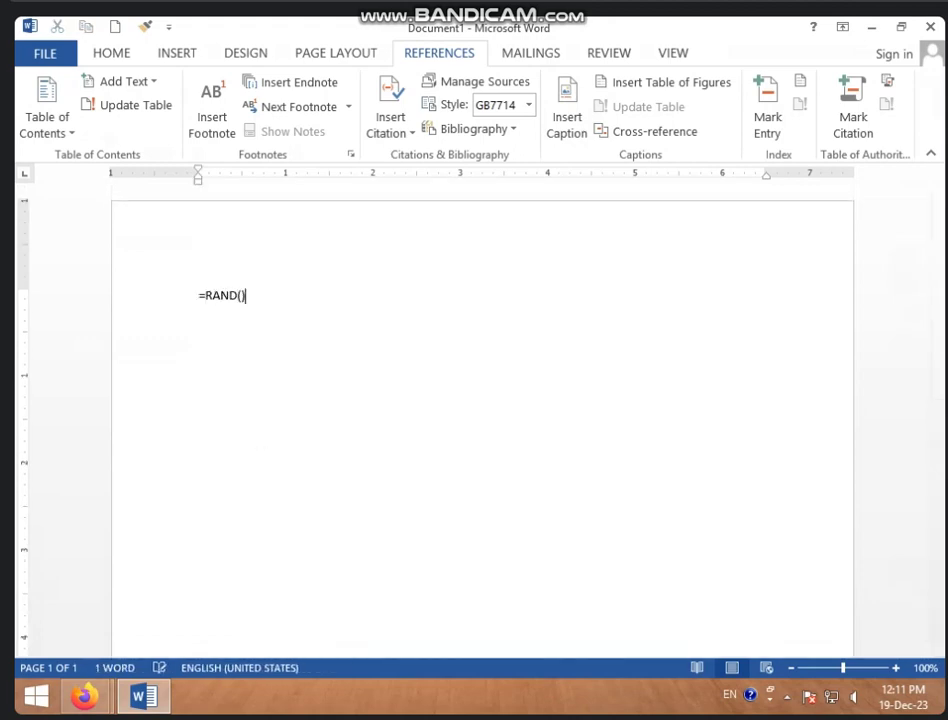
key("Return")
- Copy and paste the sample text to fill two pages, then select the word document
key("ctrl+a")
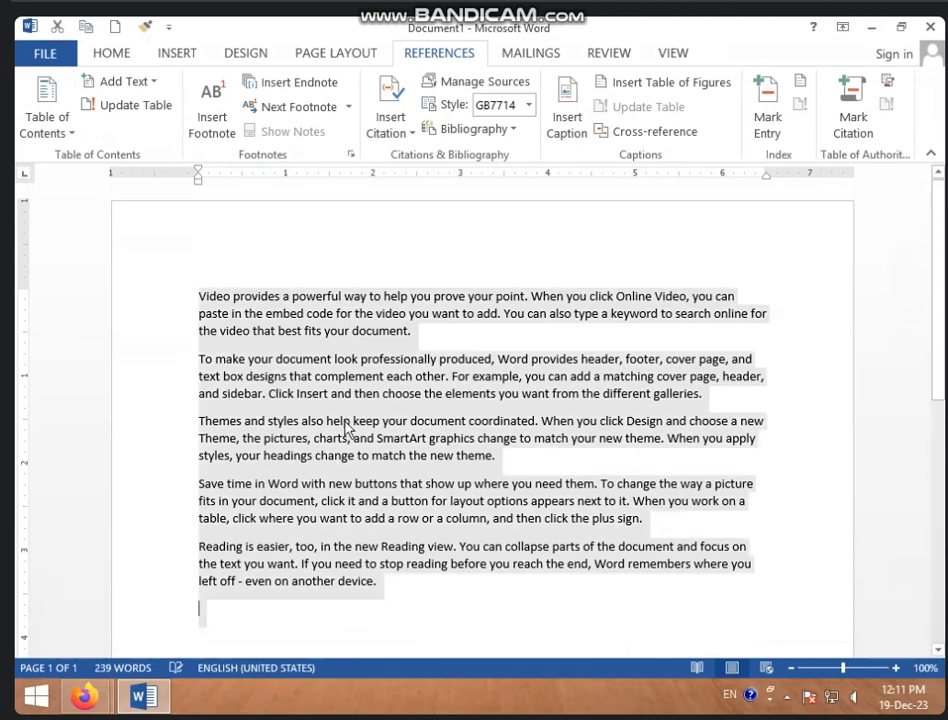
key("ctrl+c")
key("ctrl+v")
key("ctrl+v")
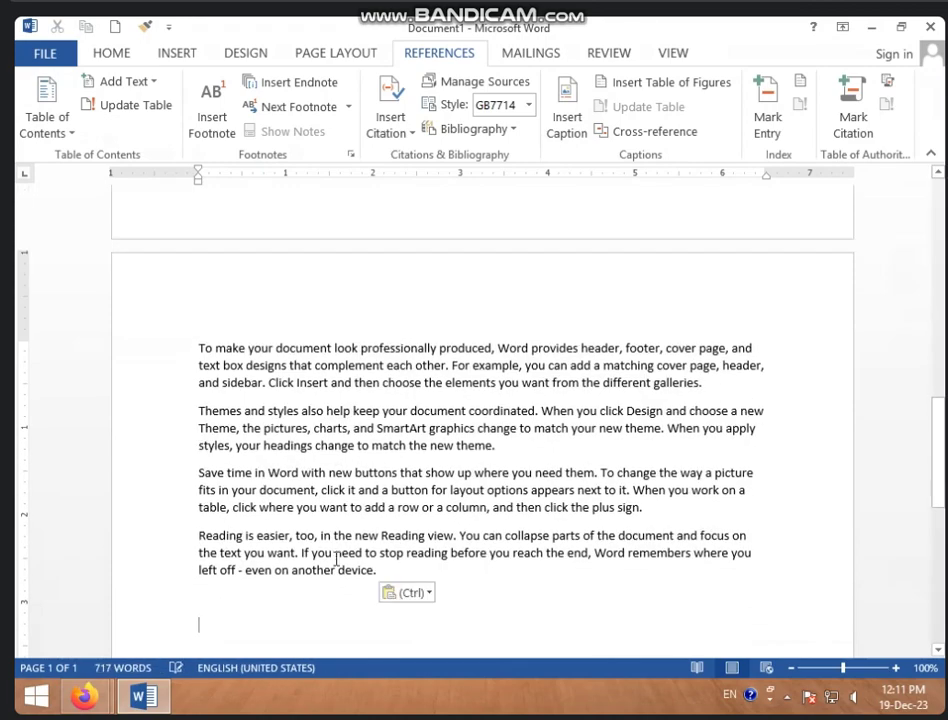
scroll(315, 550, "up", 2)
scroll(315, 550, "up", 10)
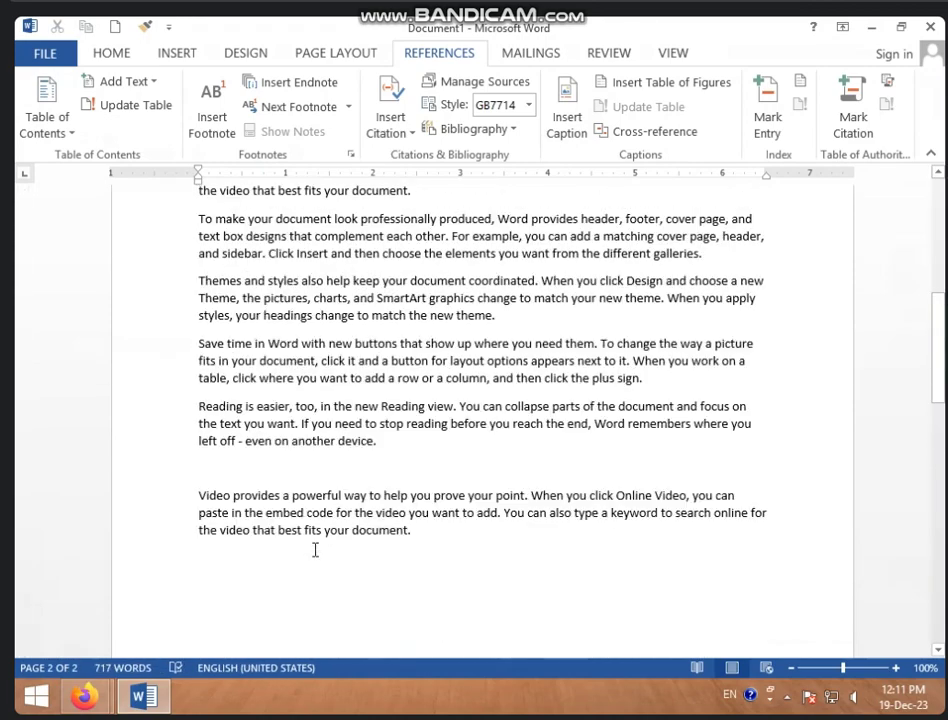
scroll(313, 553, "up", 3)
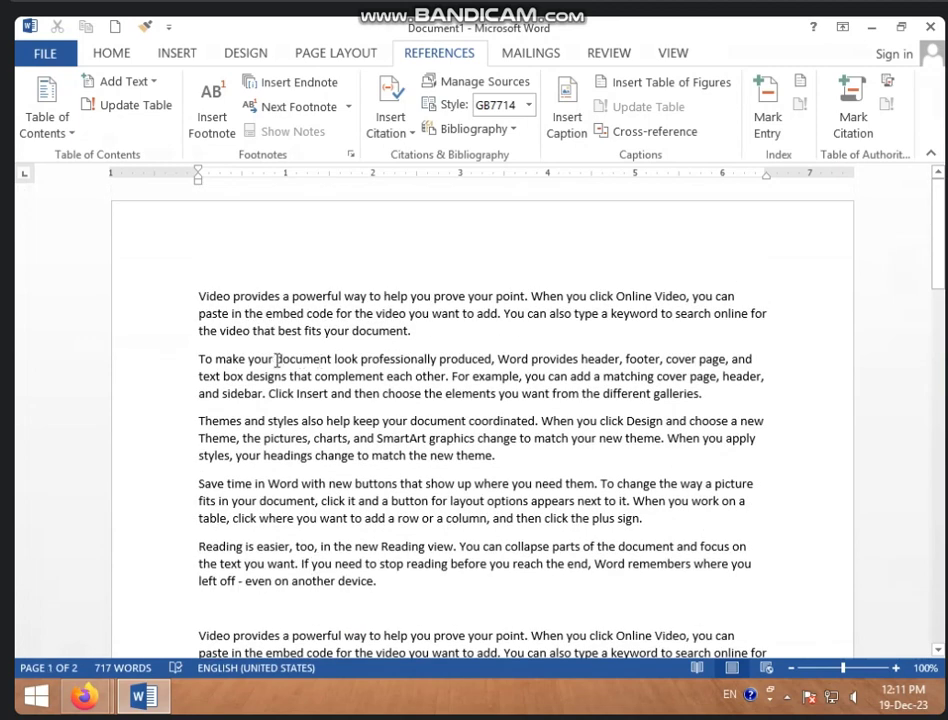
left_click_drag(277, 360, 333, 362)
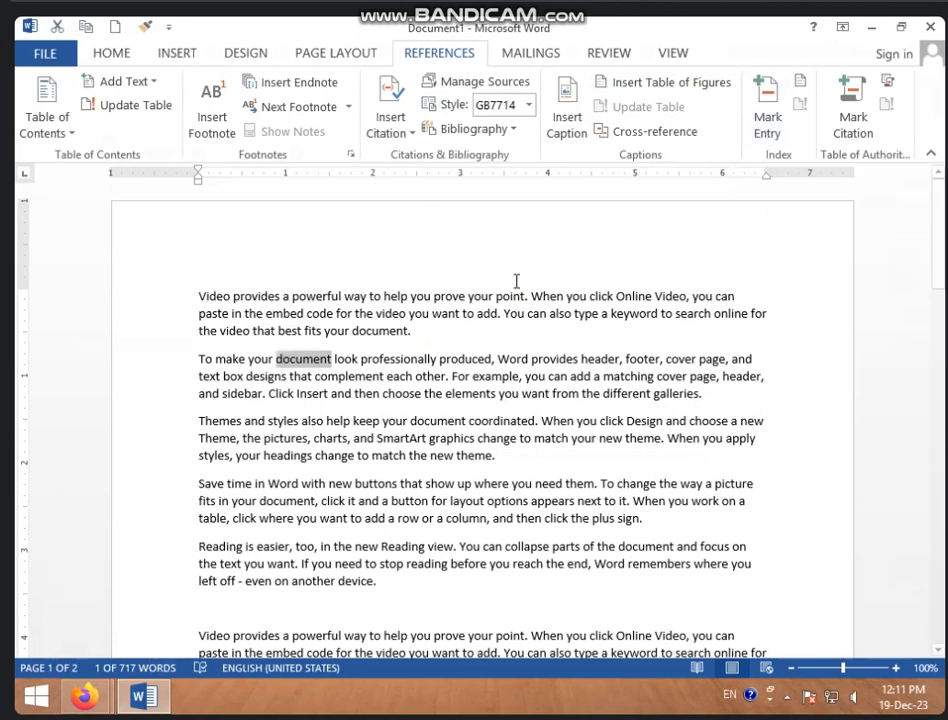
- Mark document as an index entry with no subentry
left_click(765, 121)
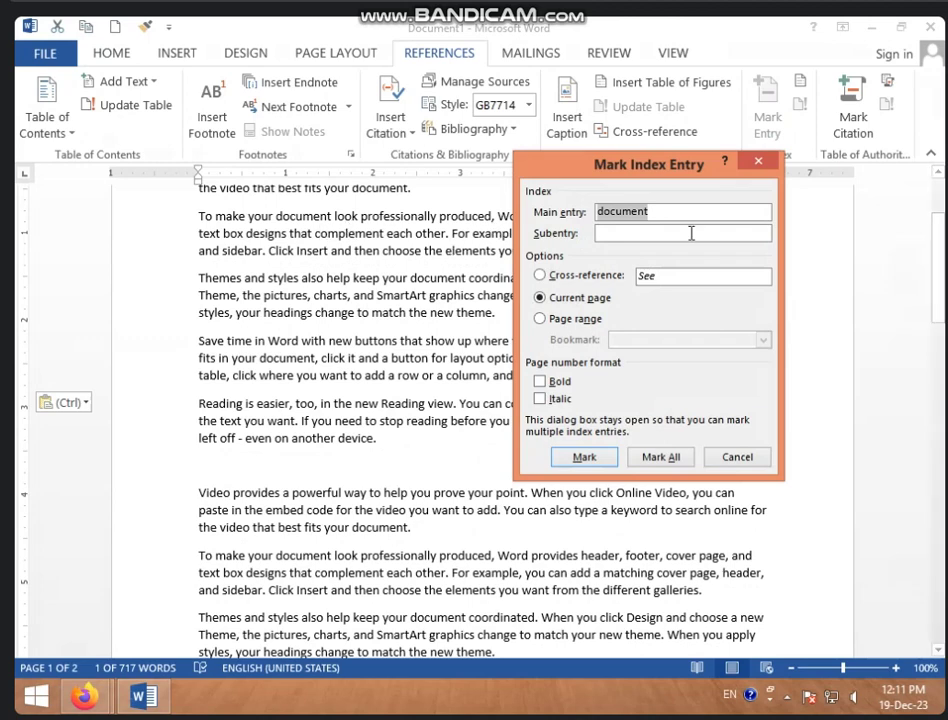
left_click(649, 217)
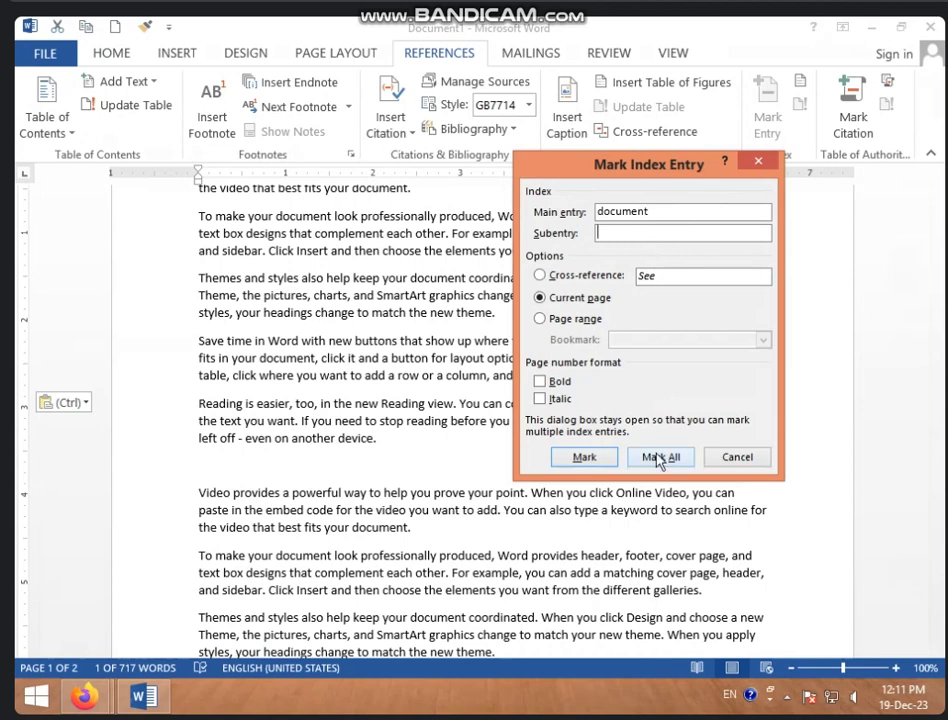
left_click(580, 457)
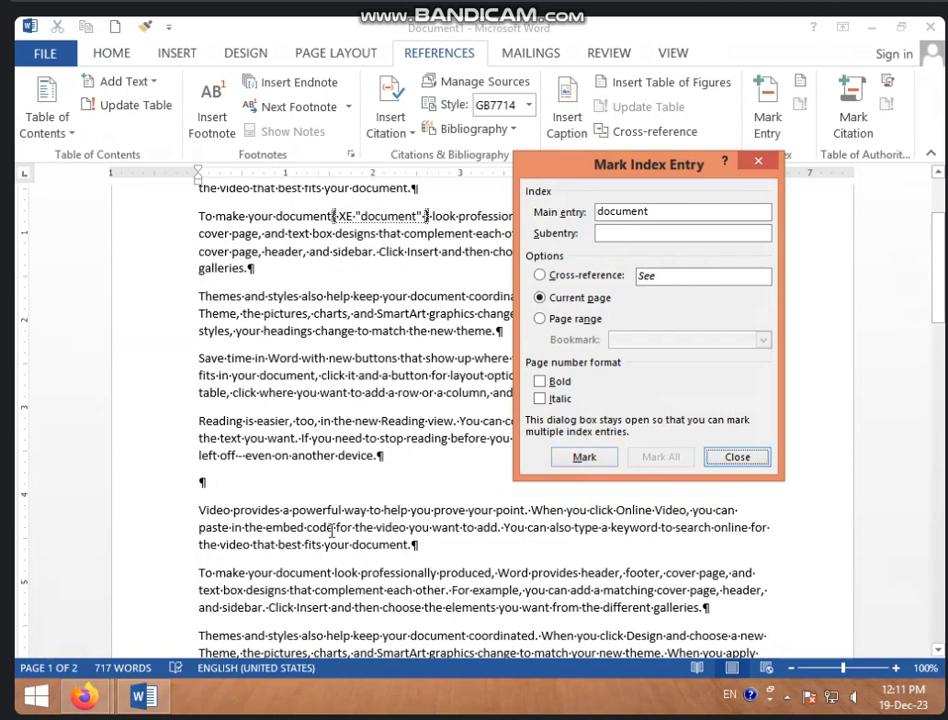
left_click(291, 511)
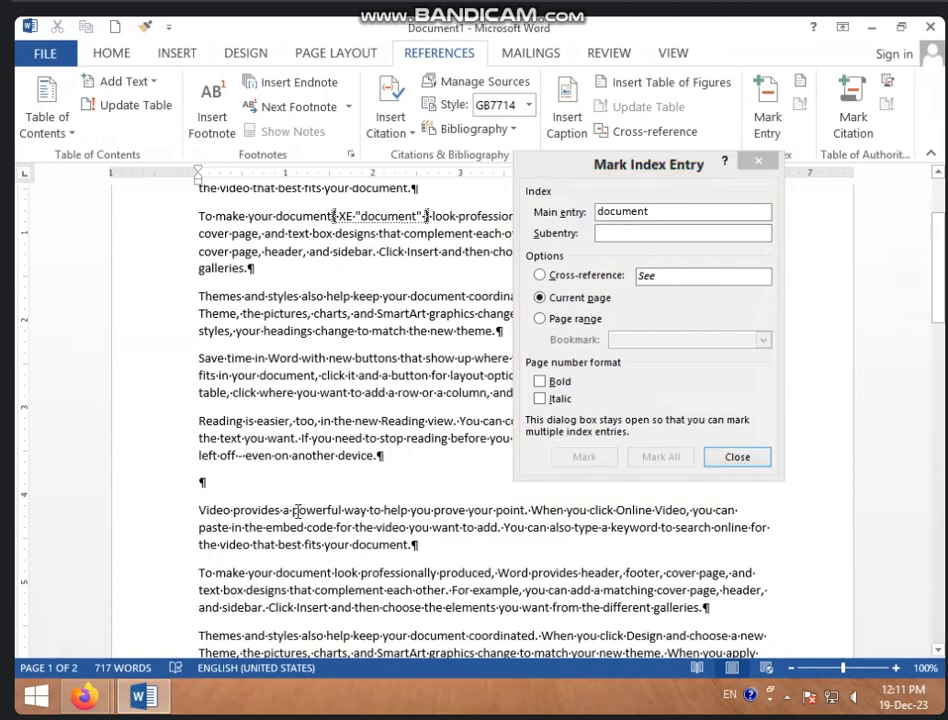
- Mark powerful and Video as index entries, then close the Mark Index Entry dialog
left_click_drag(296, 511, 338, 511)
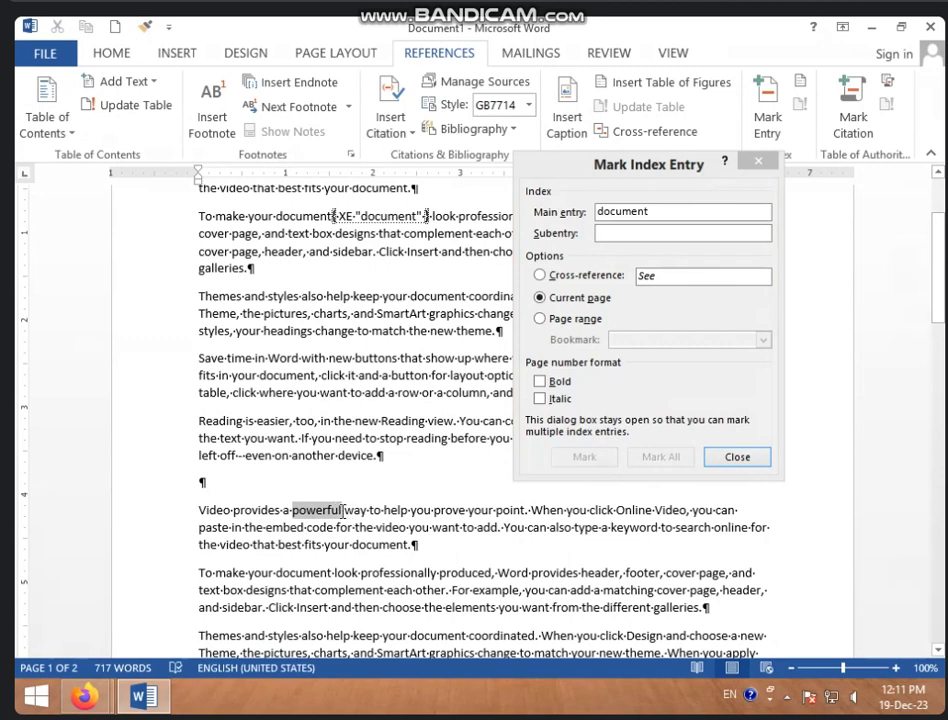
left_click(654, 212)
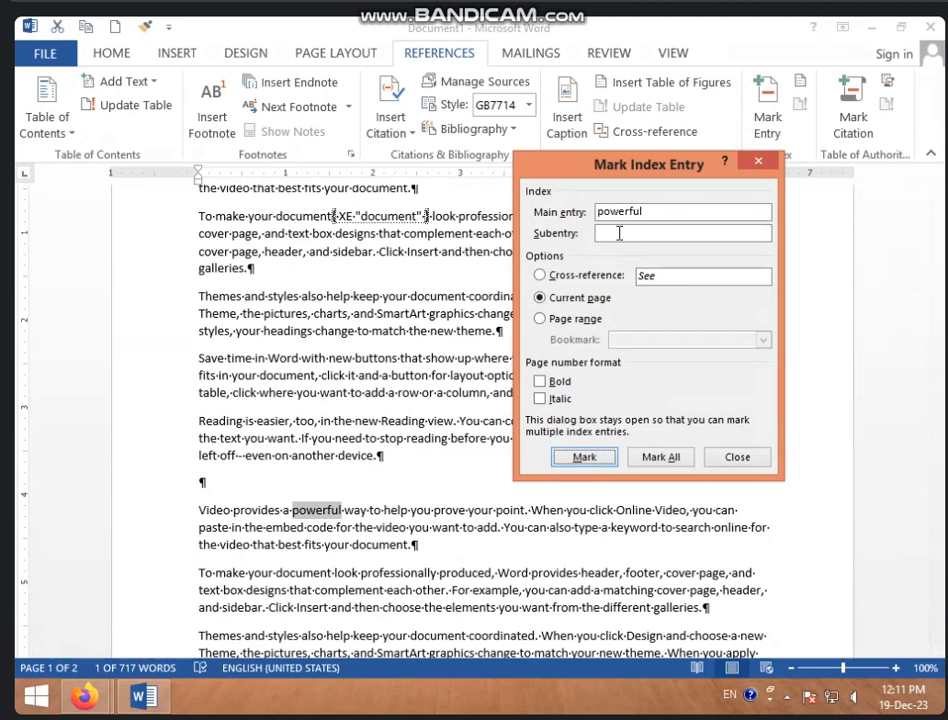
left_click(617, 233)
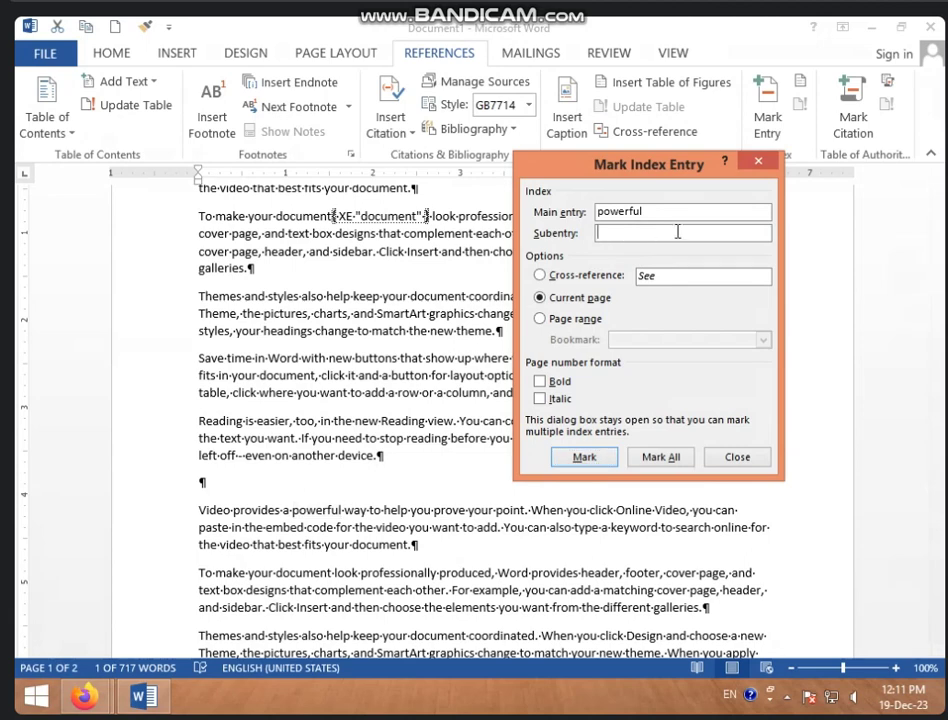
left_click(586, 455)
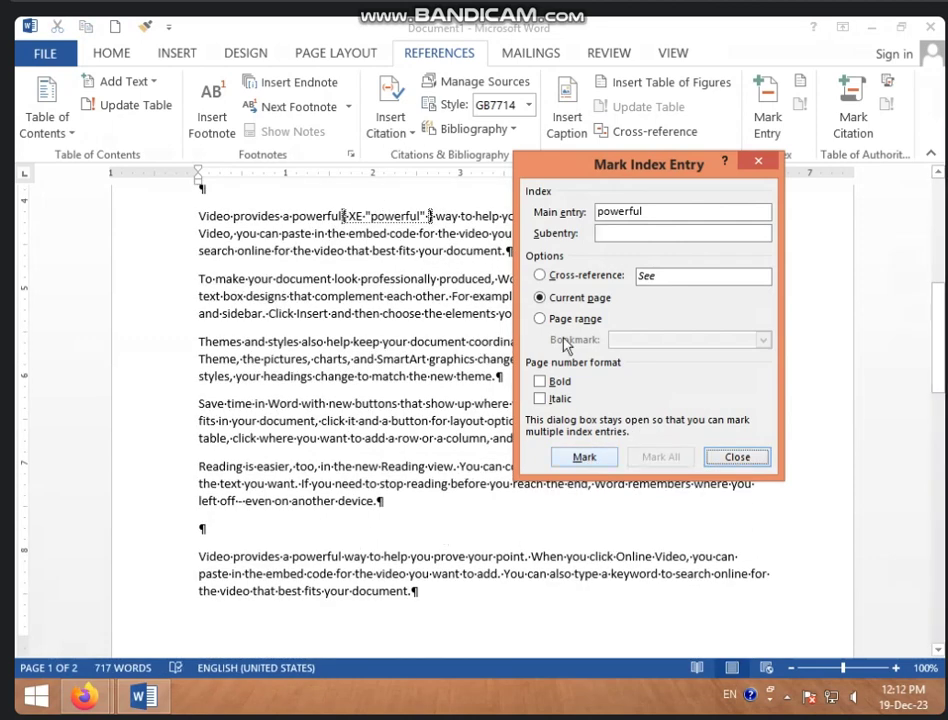
left_click(205, 563)
double_click(218, 556)
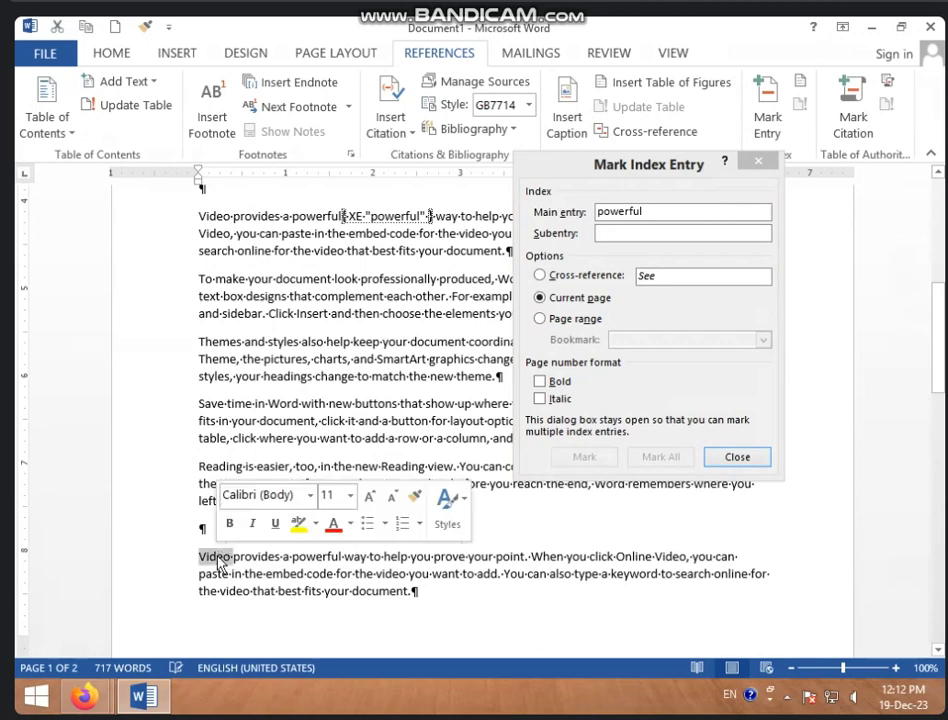
left_click(652, 205)
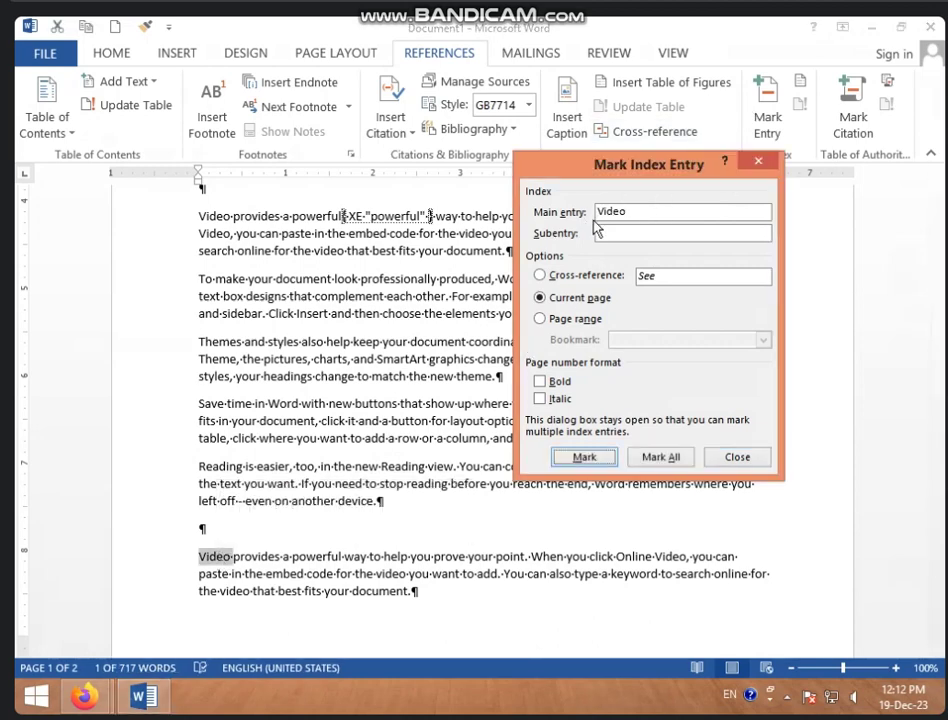
left_click(585, 457)
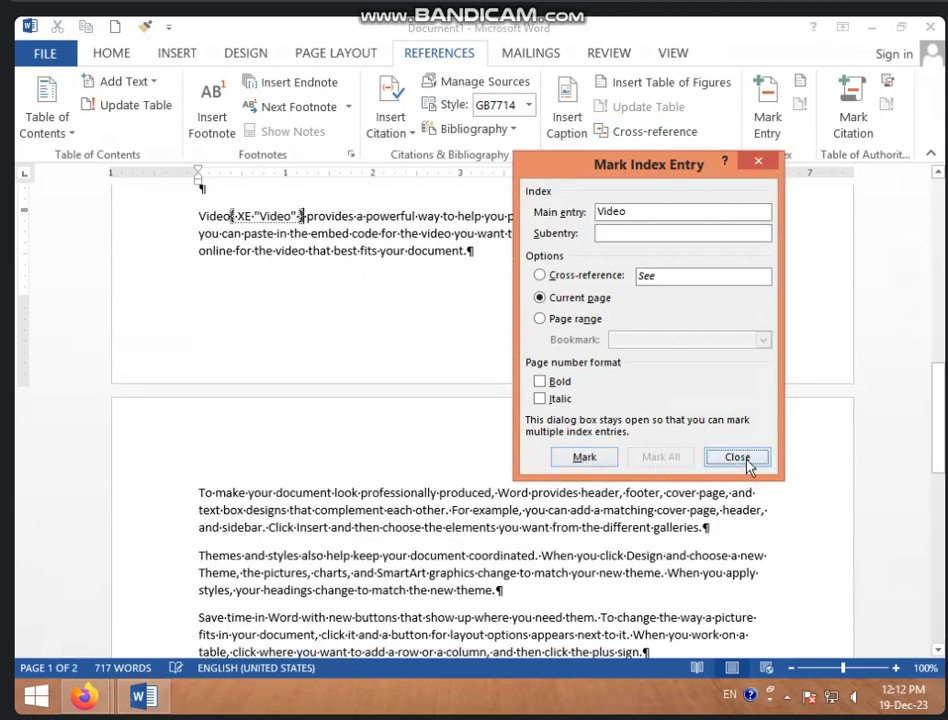
left_click(737, 457)
- Place the insertion point on the last empty line below the text
scroll(324, 328, "down", 4)
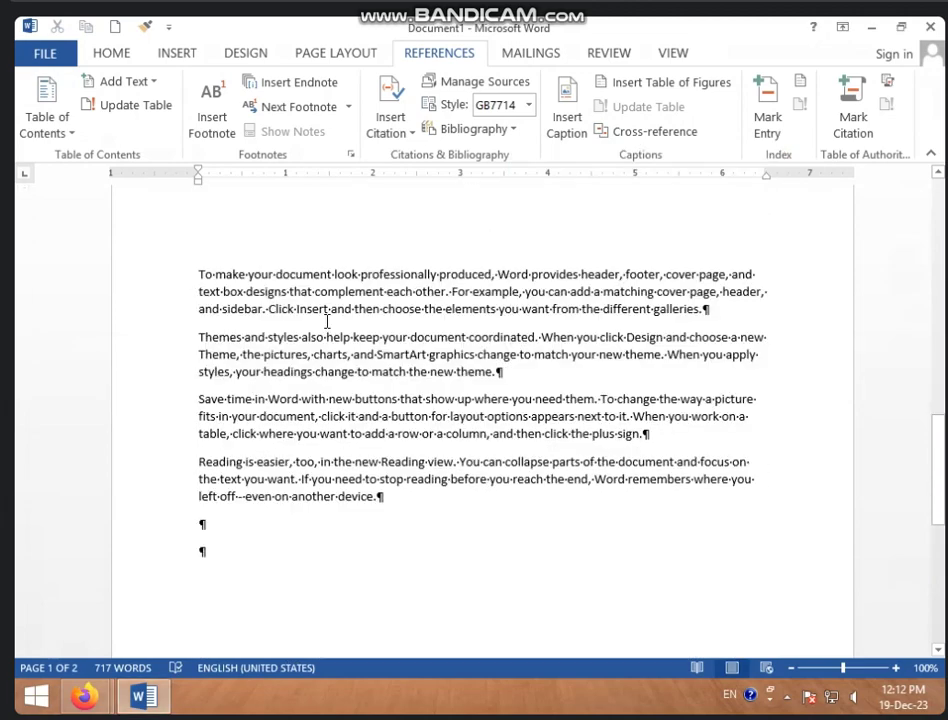
scroll(328, 322, "down", 6)
scroll(326, 322, "up", 6)
scroll(326, 322, "up", 4)
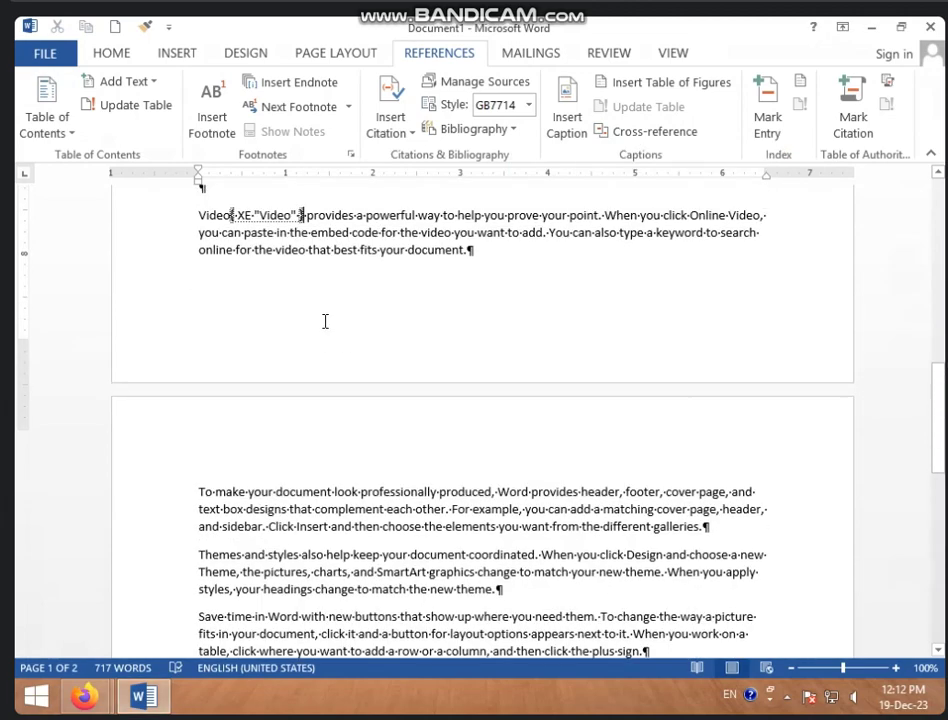
scroll(324, 322, "up", 8)
left_click(542, 350)
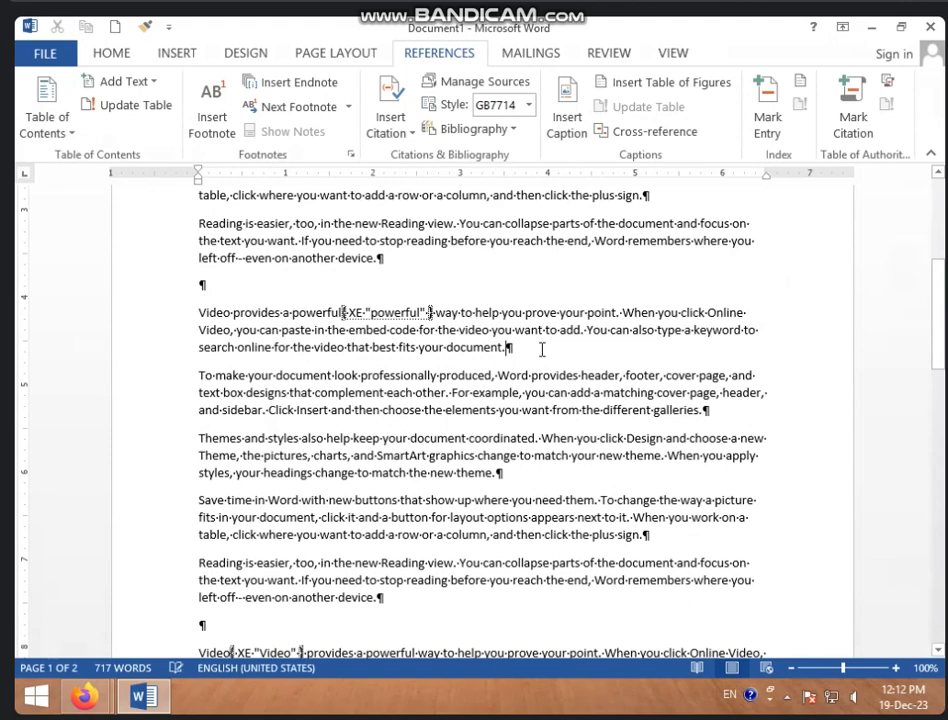
key("Return")
key("Return")
key("Return")
key("Return")
key("Return")
key("Return")
key("Return")
key("Return")
key("Return")
key("Return")
key("Return")
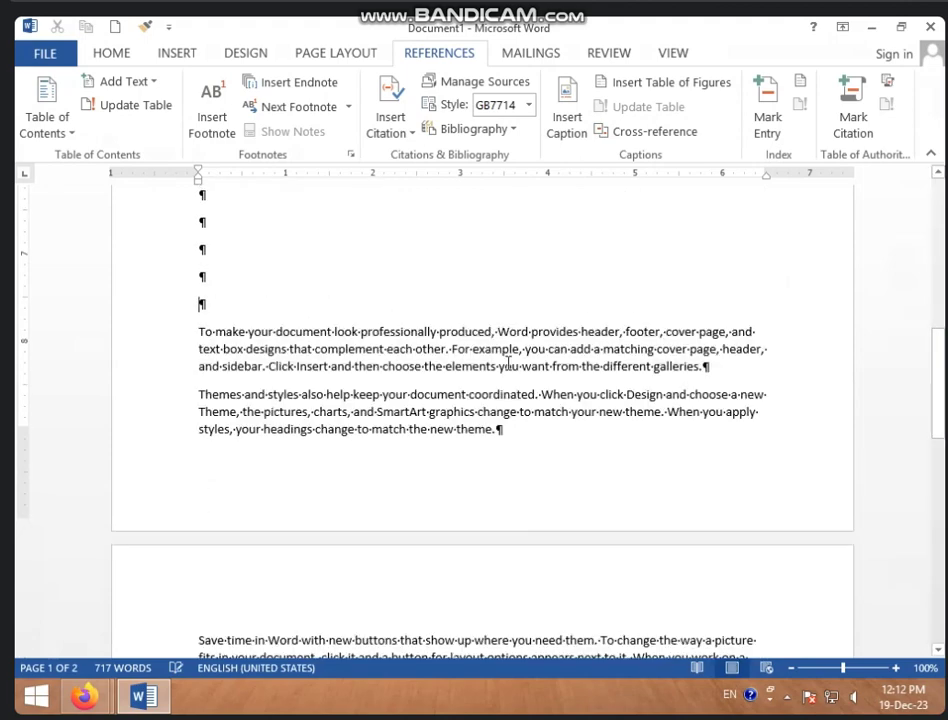
key("ctrl+z")
scroll(460, 380, "down", 3)
scroll(450, 375, "down", 2)
scroll(474, 396, "down", 6)
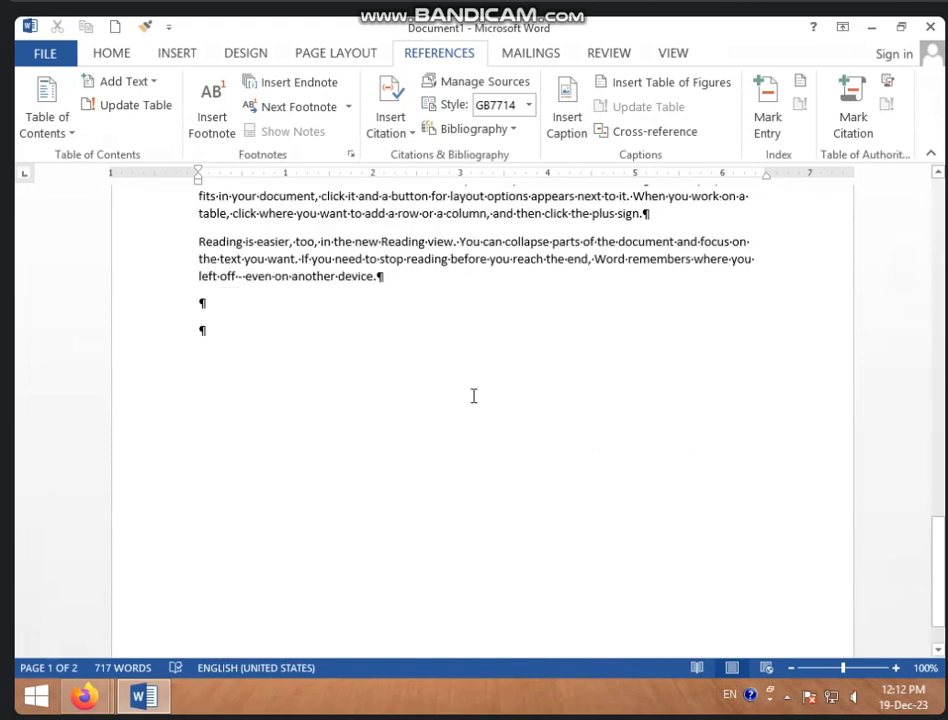
left_click(231, 413)
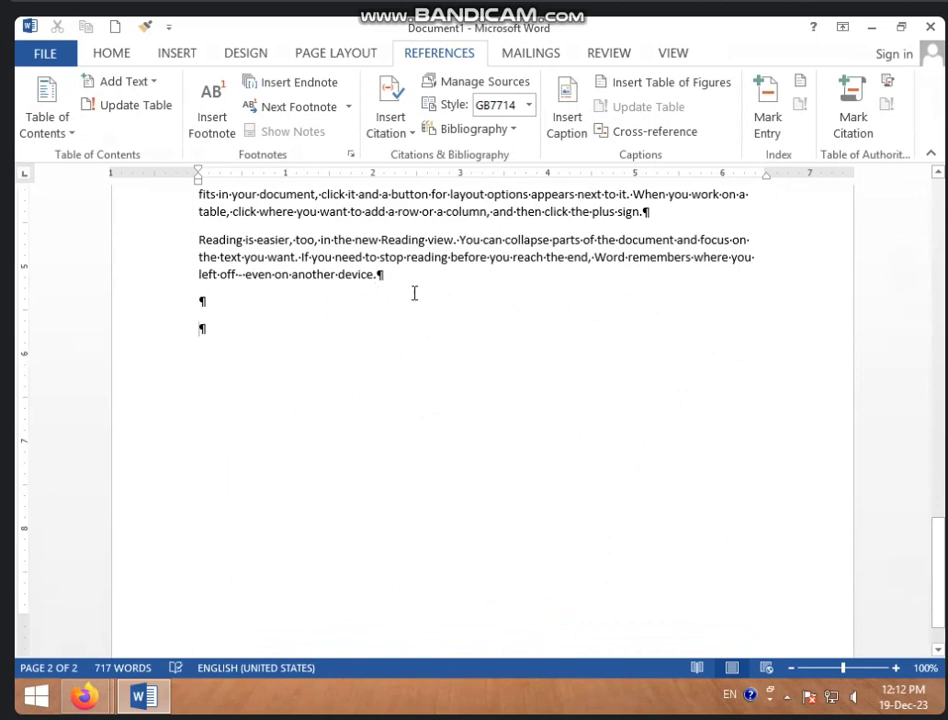
- Turn off Show/Hide ¶ and add empty lines below the last paragraph
left_click(112, 54)
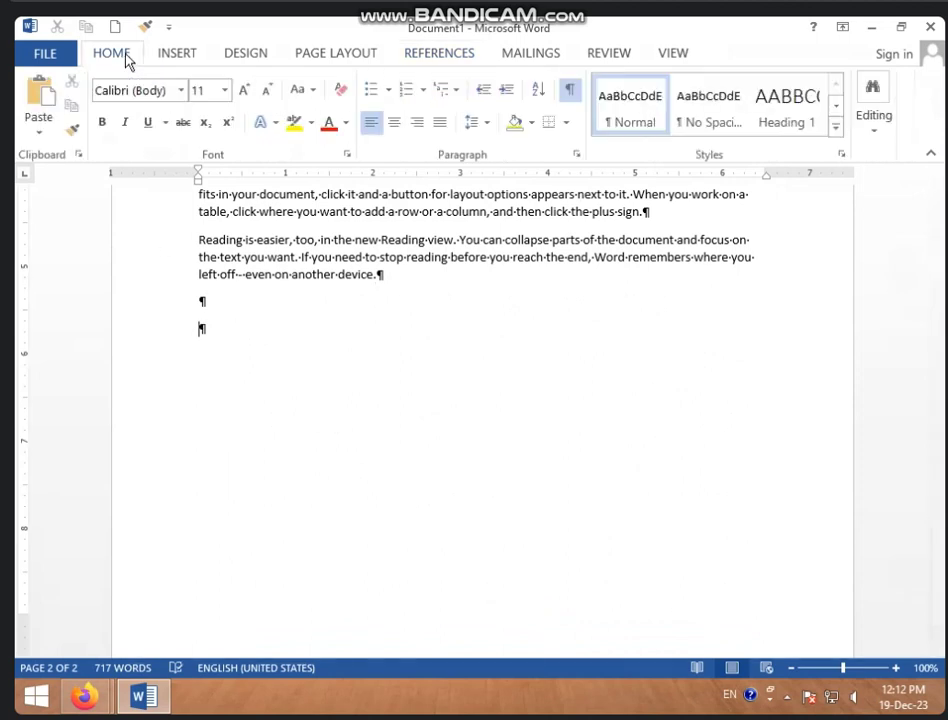
left_click(570, 92)
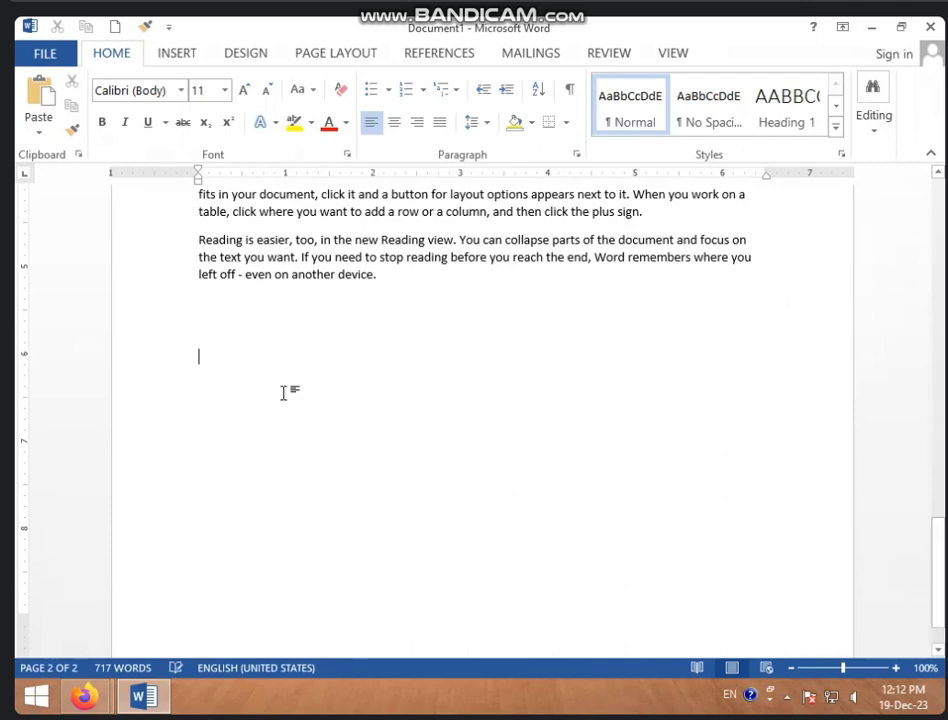
key("ctrl+v")
key("Return")
key("Return")
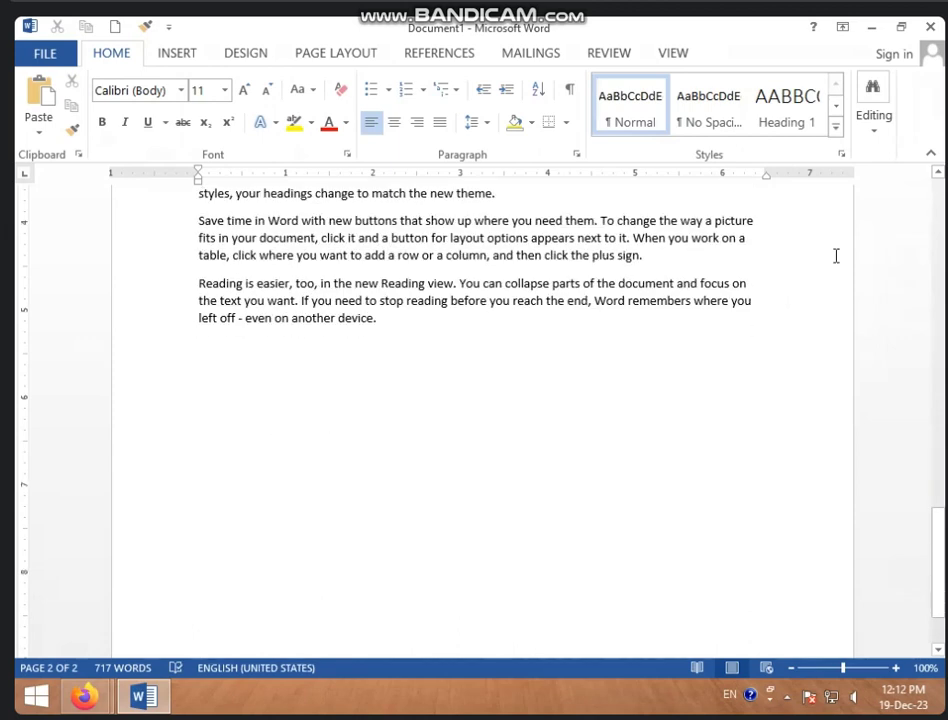
- Insert a two-column index at the end listing document, 1, powerful, 1 and Video, 2
left_click(435, 55)
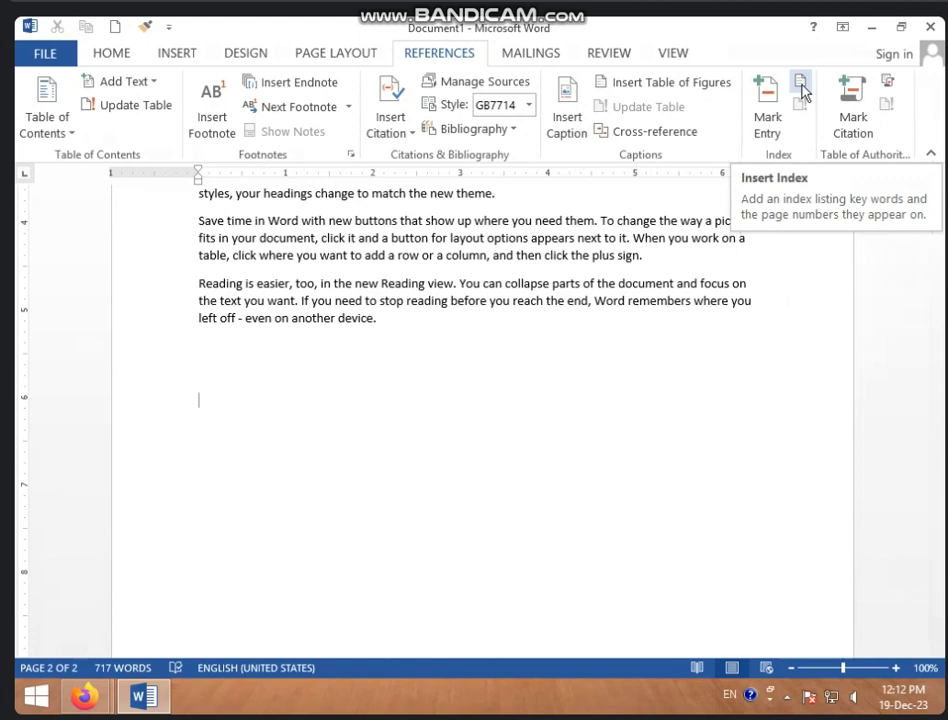
left_click(801, 88)
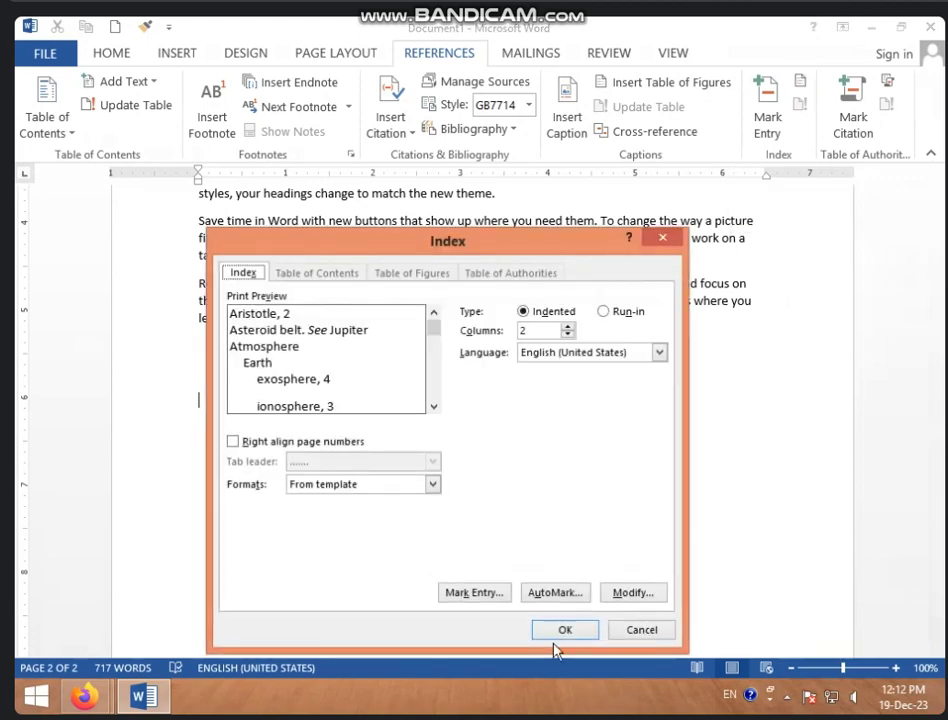
left_click(557, 631)
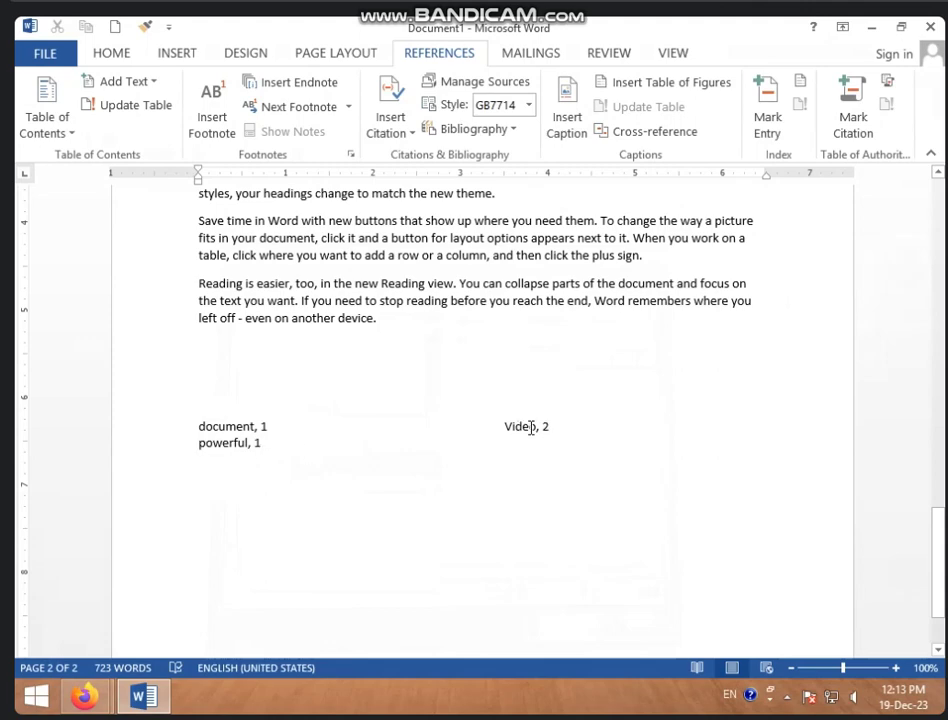
scroll(531, 427, "up", 1)
scroll(531, 427, "up", 2)
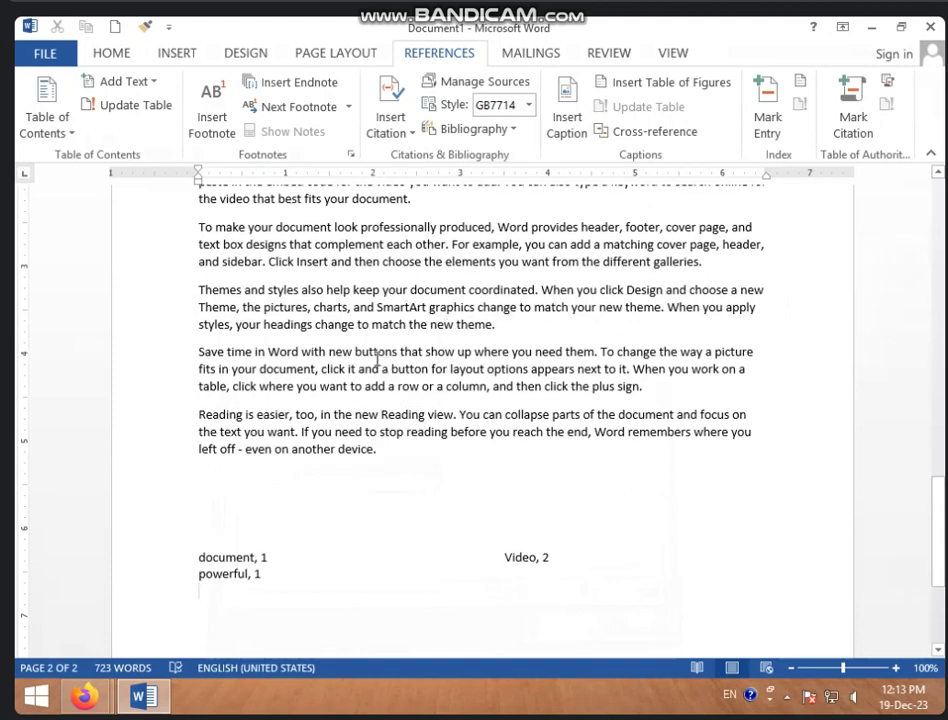
- Mark the word 'buttons' as an index entry with the subentry XYZ
double_click(378, 352)
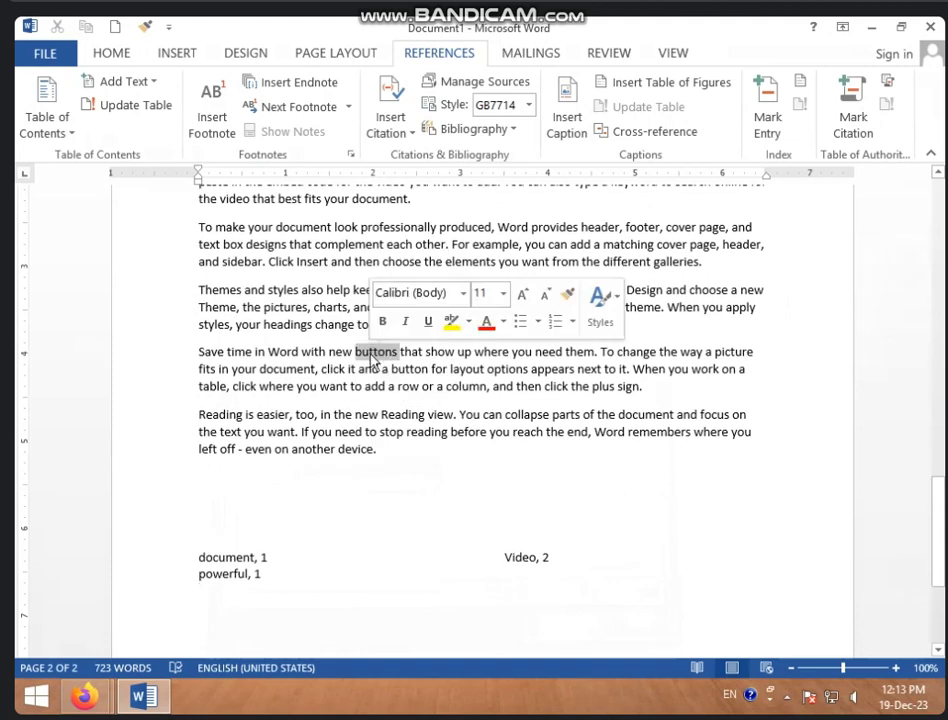
left_click(763, 125)
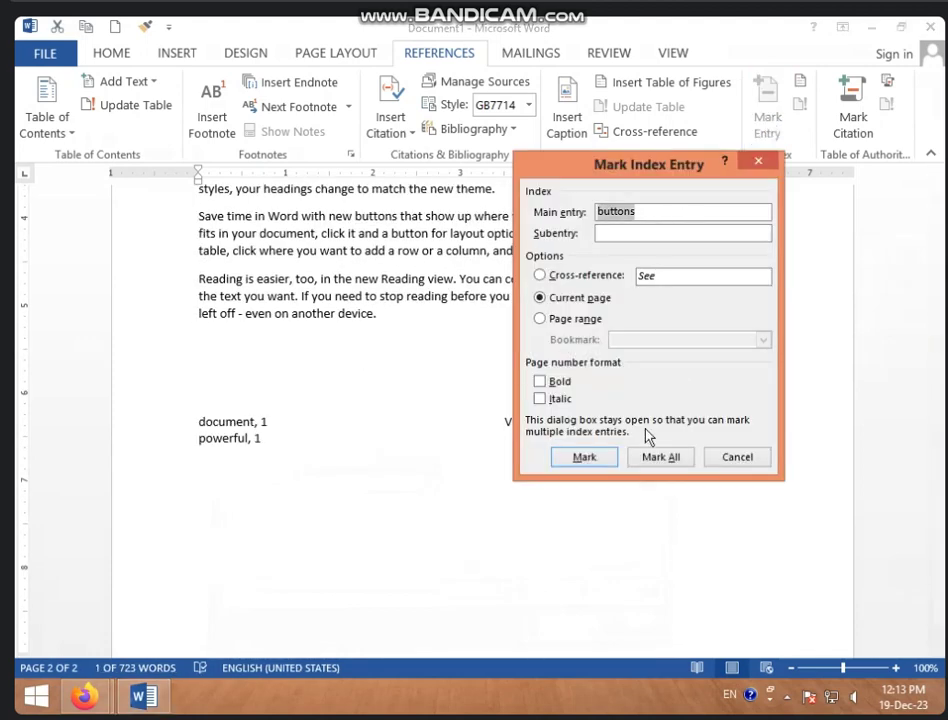
left_click(625, 233)
type("XYZ")
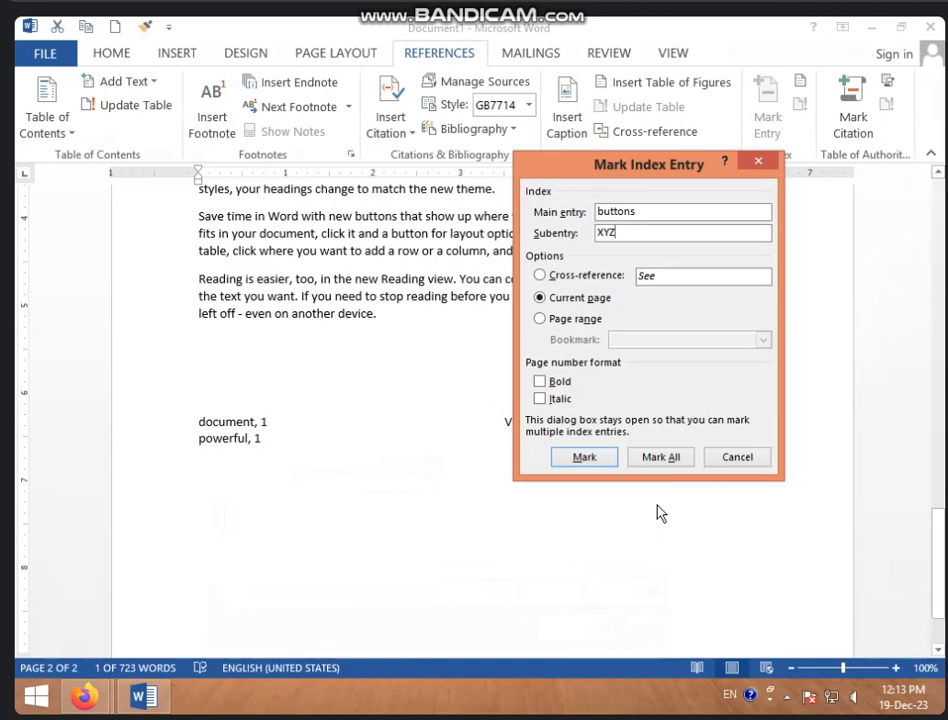
left_click(585, 457)
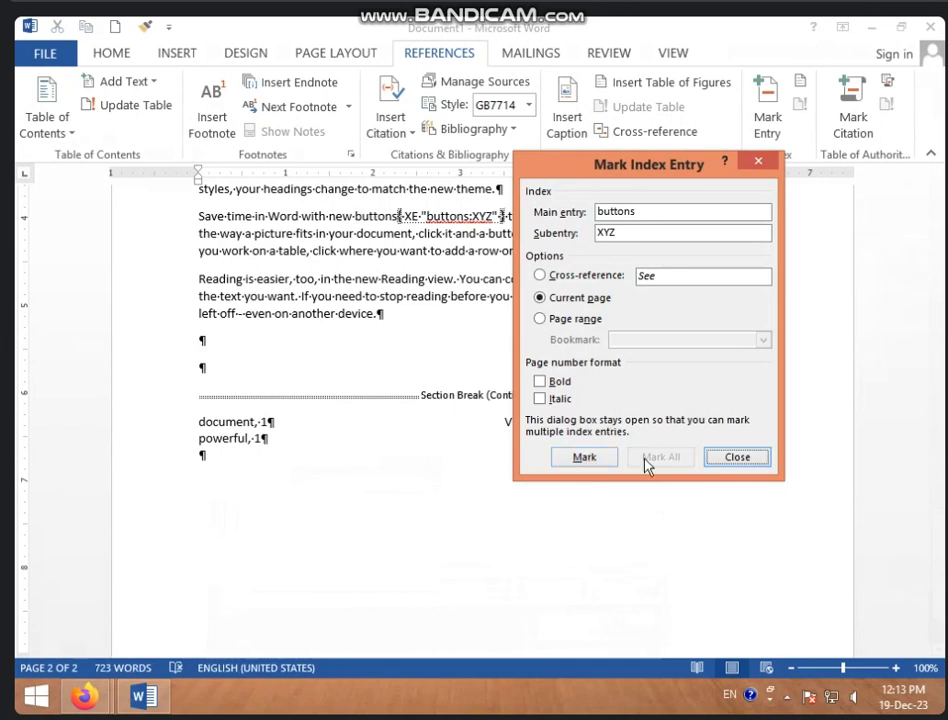
left_click(737, 457)
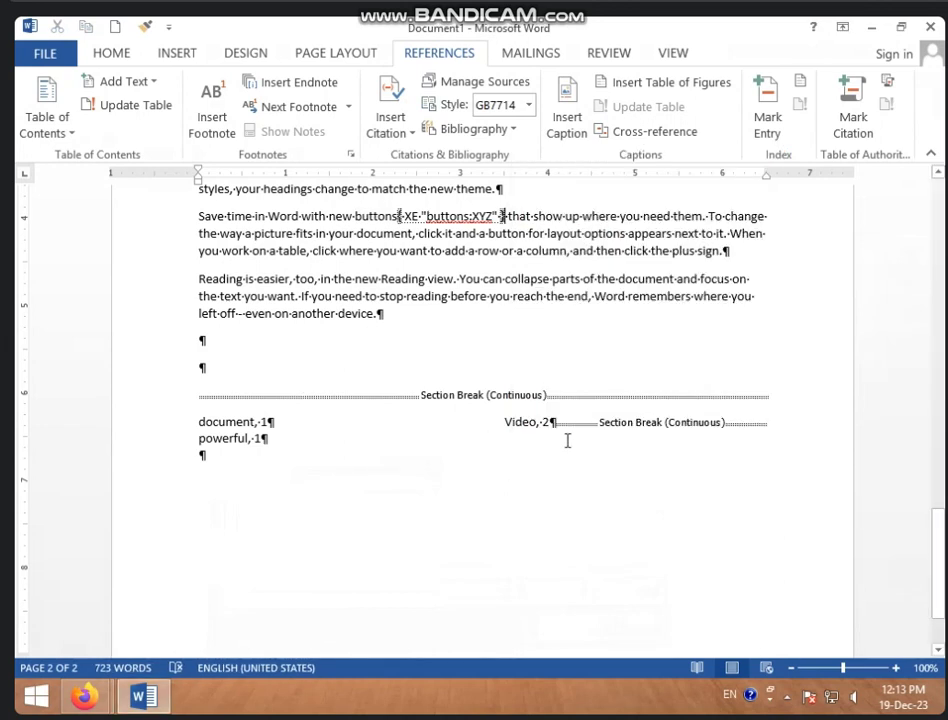
- Hide the formatting marks again on the Home tab
left_click(116, 55)
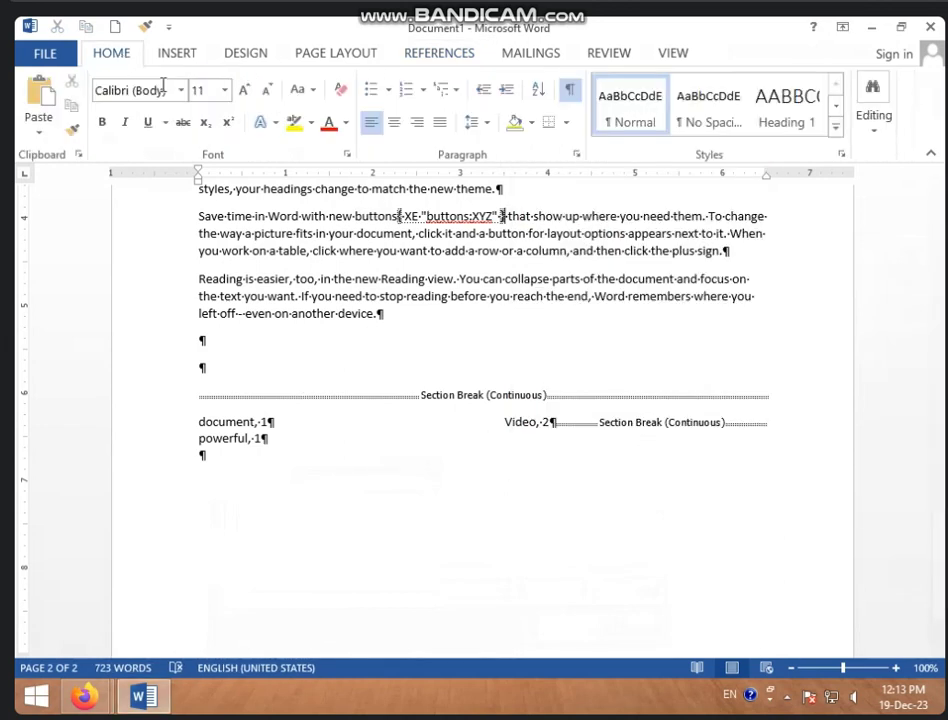
left_click(569, 90)
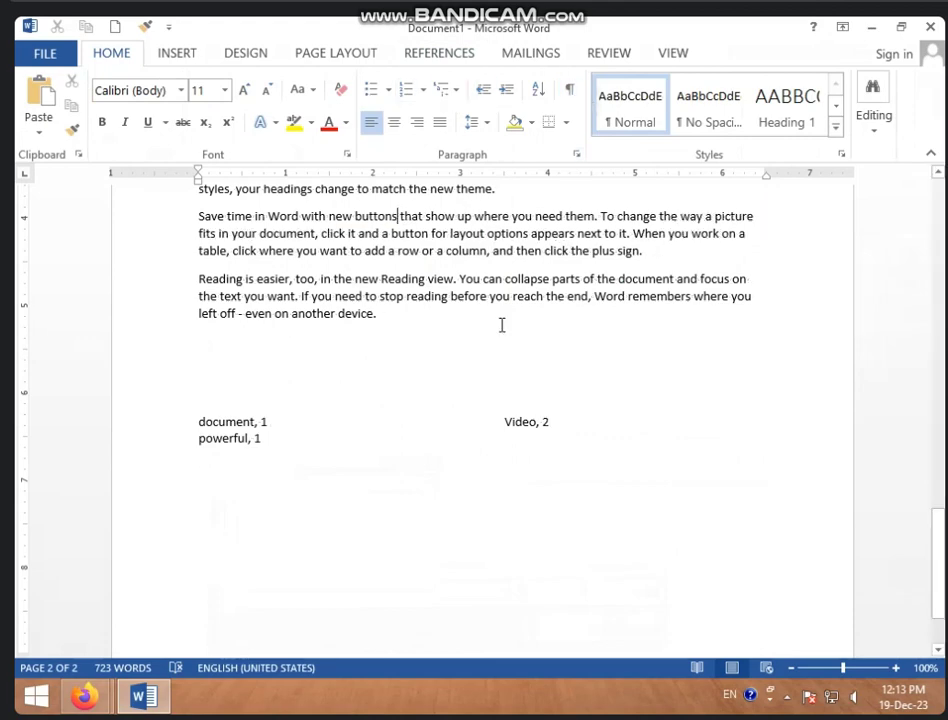
scroll(473, 355, "up", 3)
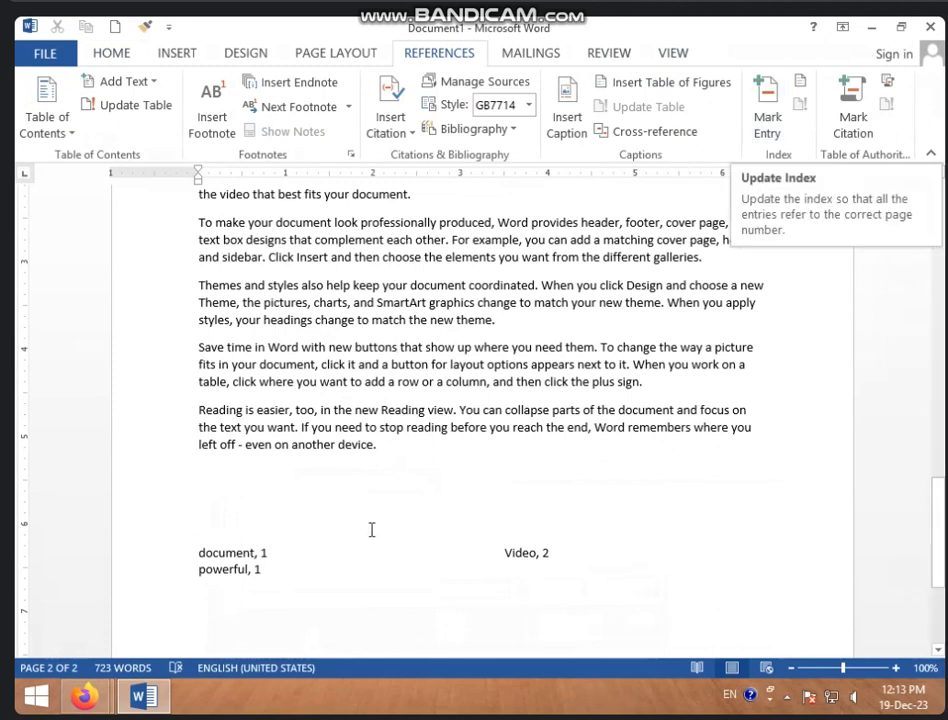
- Update the index so it includes buttons with the subentry XYZ, 2
left_click(182, 566)
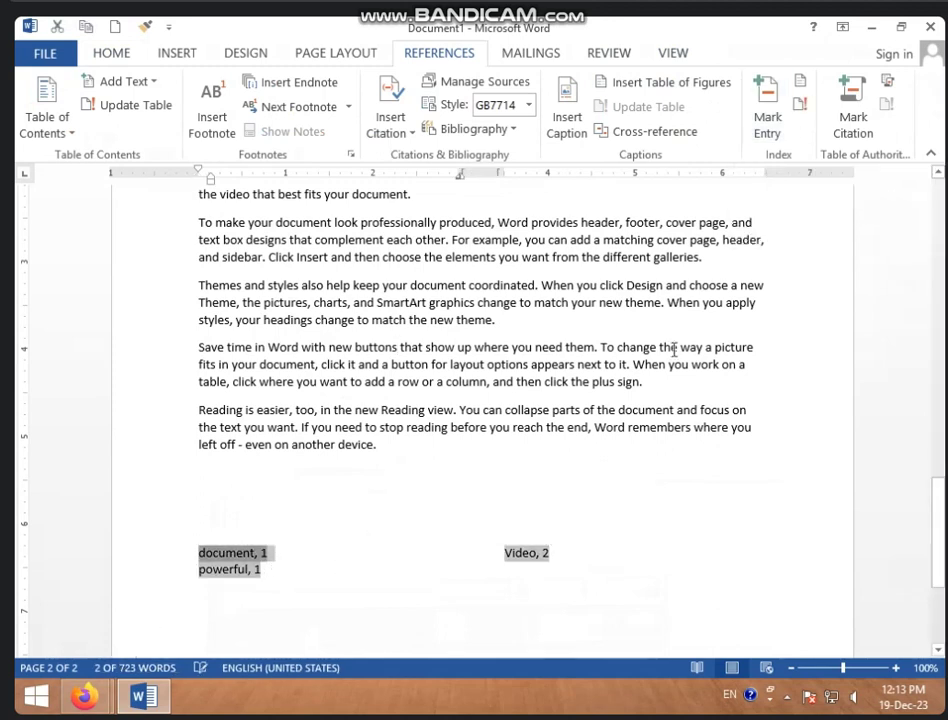
left_click(800, 105)
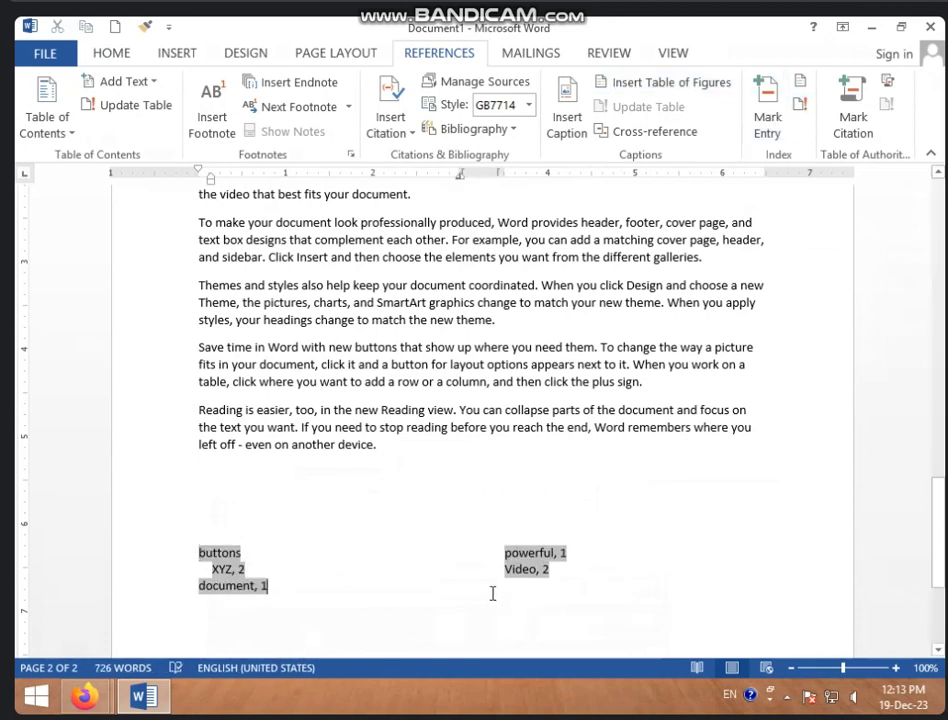
scroll(470, 593, "down", 3)
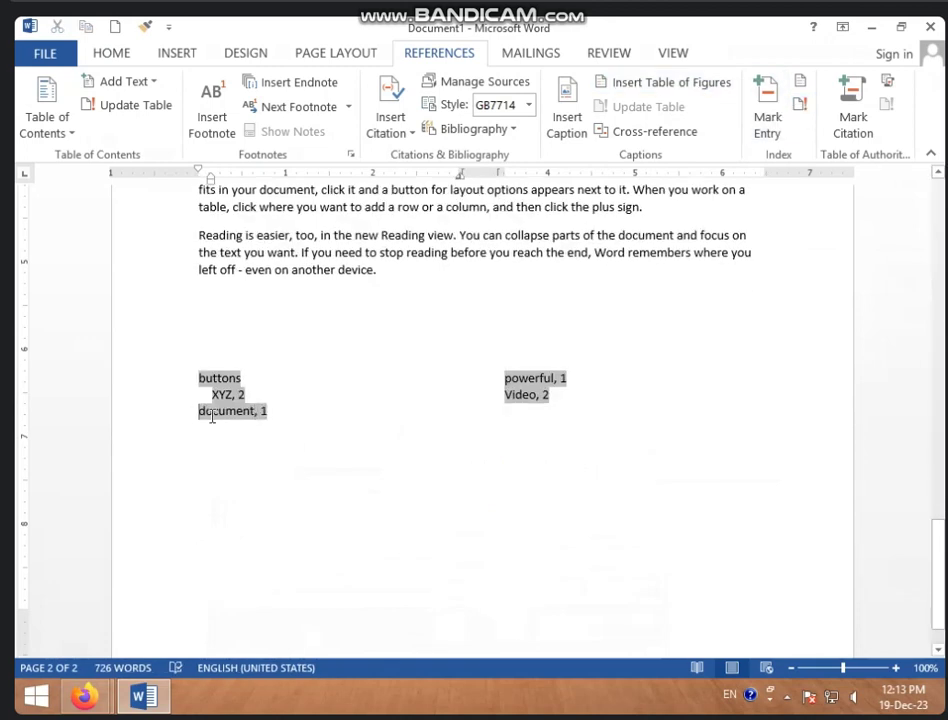
- Check the new buttons and XYZ, 2 lines in the updated index
left_click(335, 421)
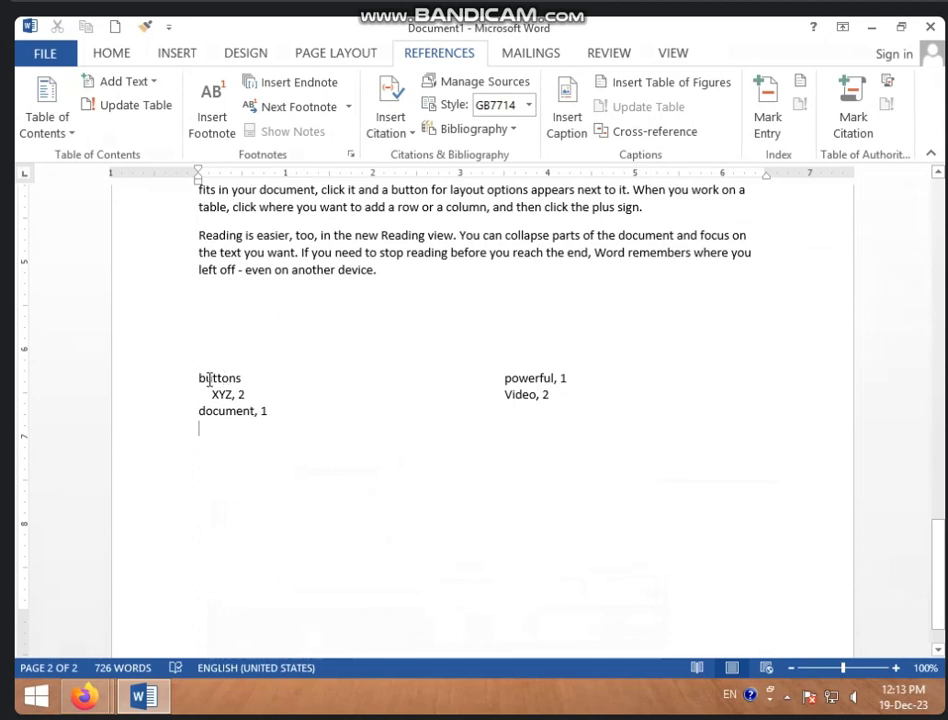
left_click(208, 380)
left_click(227, 400)
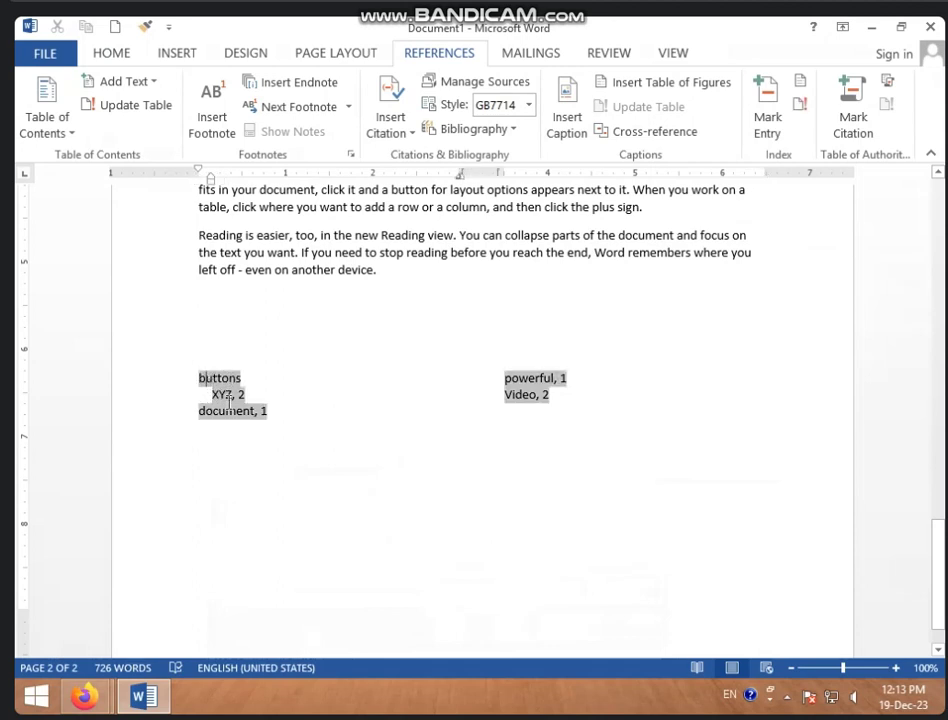
left_click(212, 379)
left_click(288, 425)
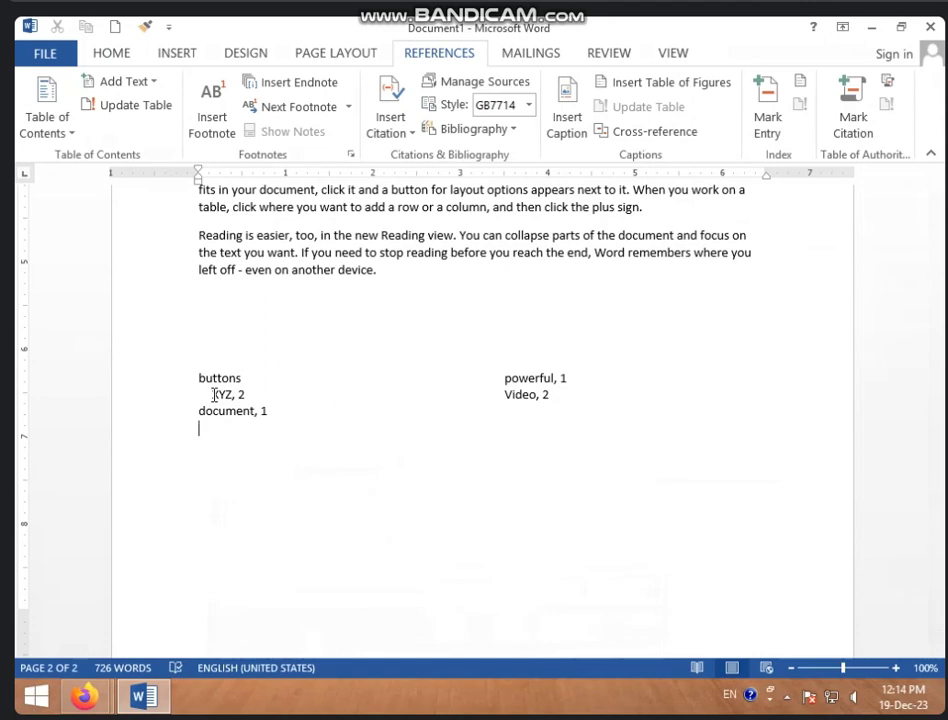
scroll(296, 253, "up", 1)
scroll(309, 239, "up", 2)
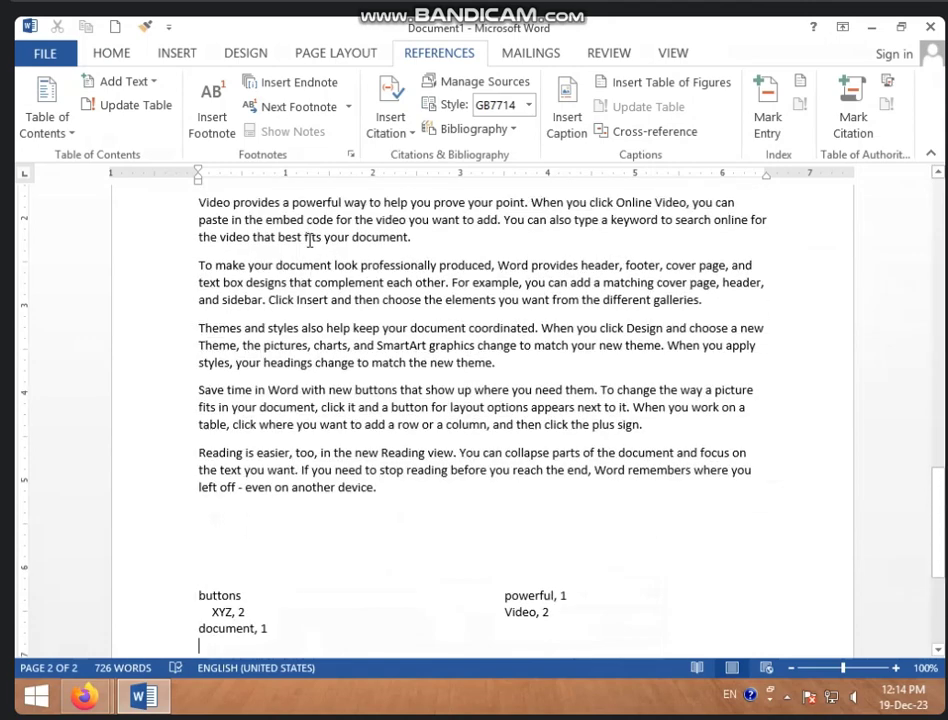
scroll(310, 356, "up", 3)
scroll(310, 357, "up", 3)
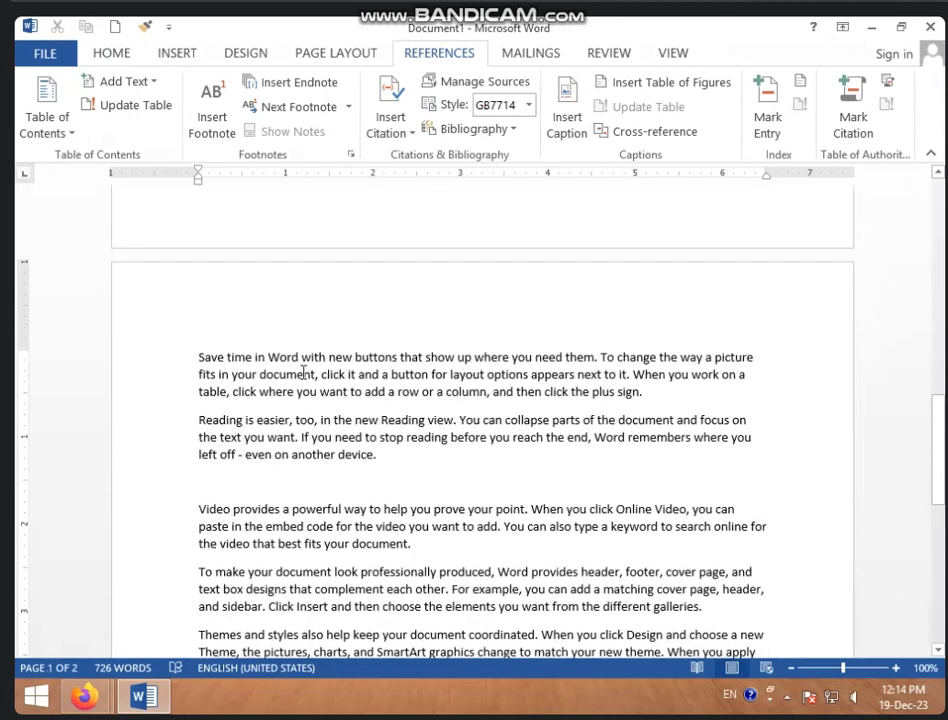
scroll(366, 390, "down", 1)
scroll(350, 400, "down", 3)
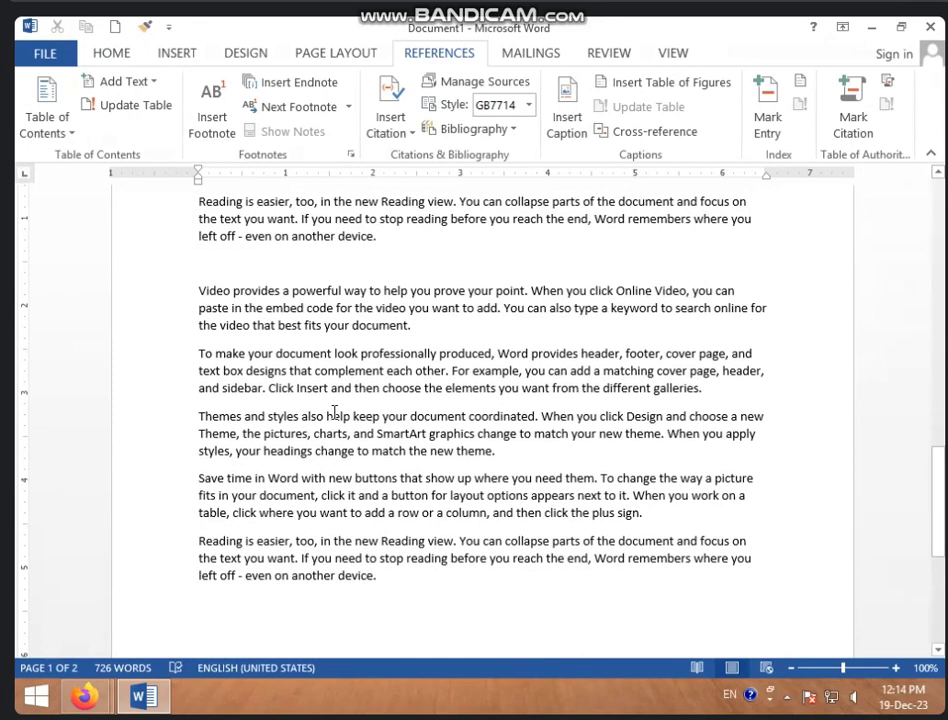
scroll(336, 415, "down", 6)
scroll(331, 436, "up", 4)
scroll(330, 420, "up", 3)
scroll(329, 396, "up", 1)
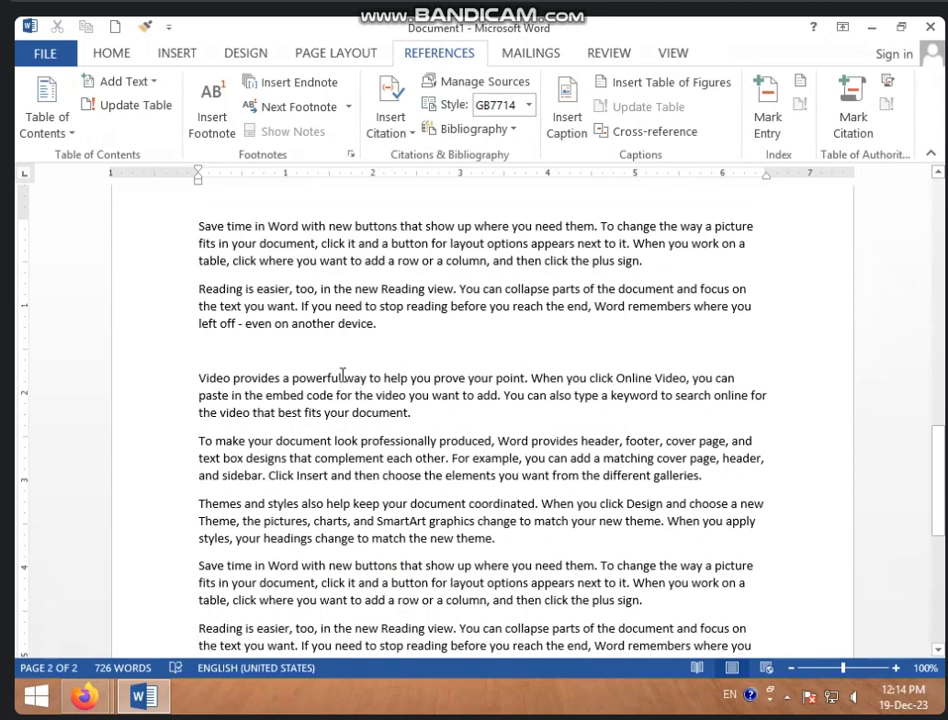
scroll(343, 374, "down", 4)
scroll(349, 376, "down", 2)
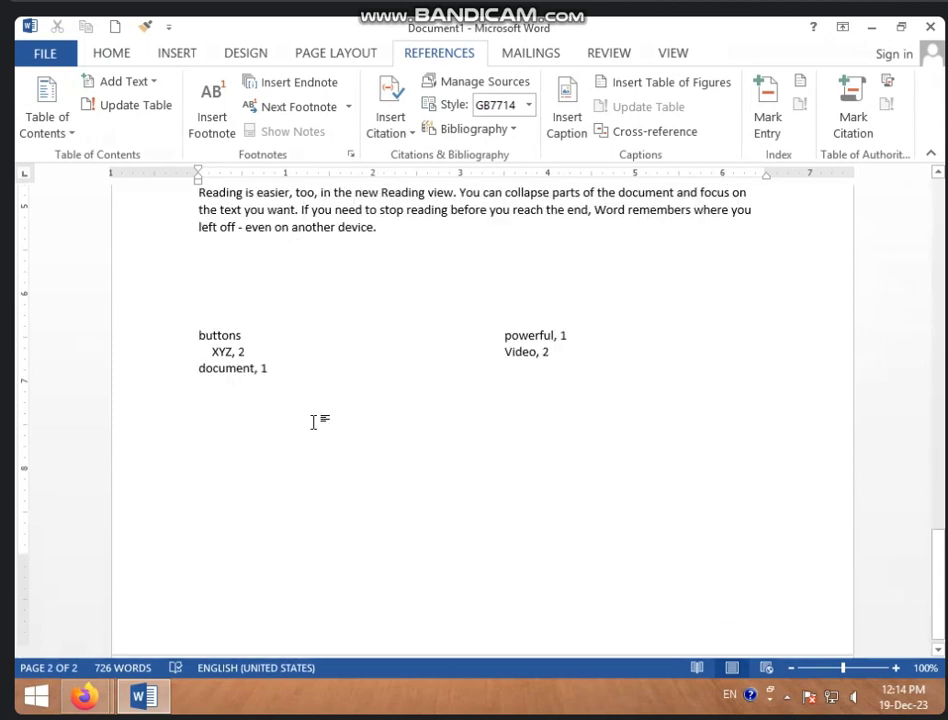
scroll(313, 421, "down", 1)
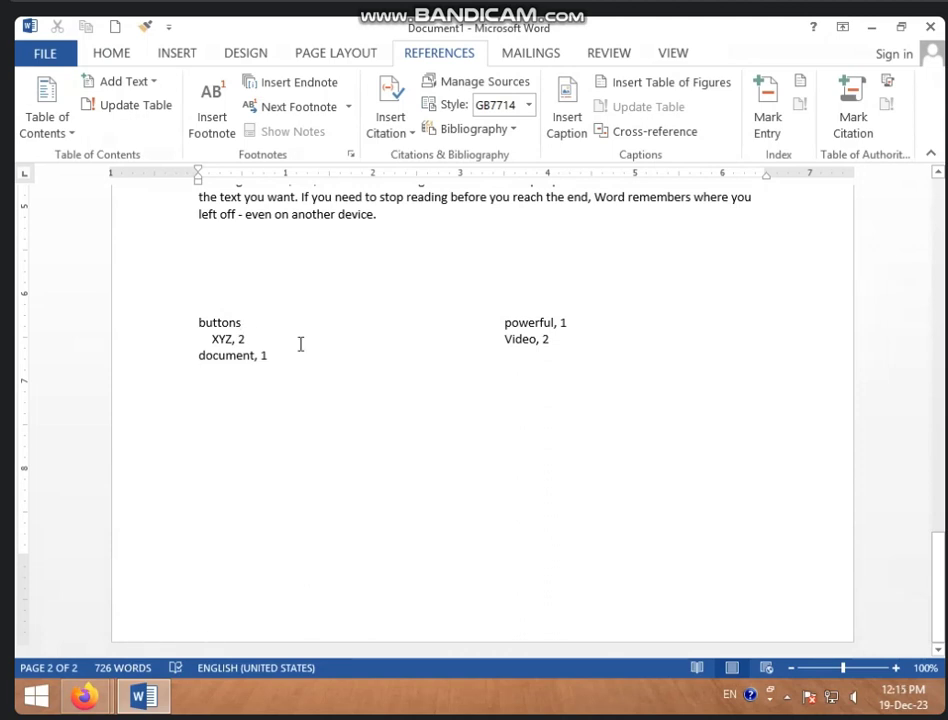
scroll(300, 343, "up", 3)
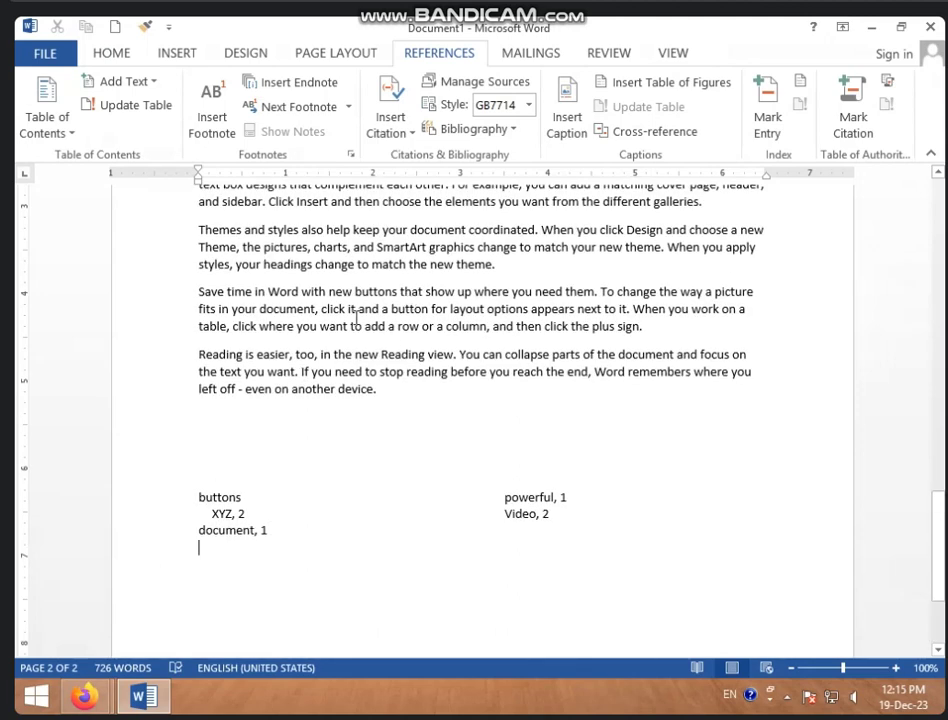
left_click(242, 234)
scroll(308, 580, "up", 2)
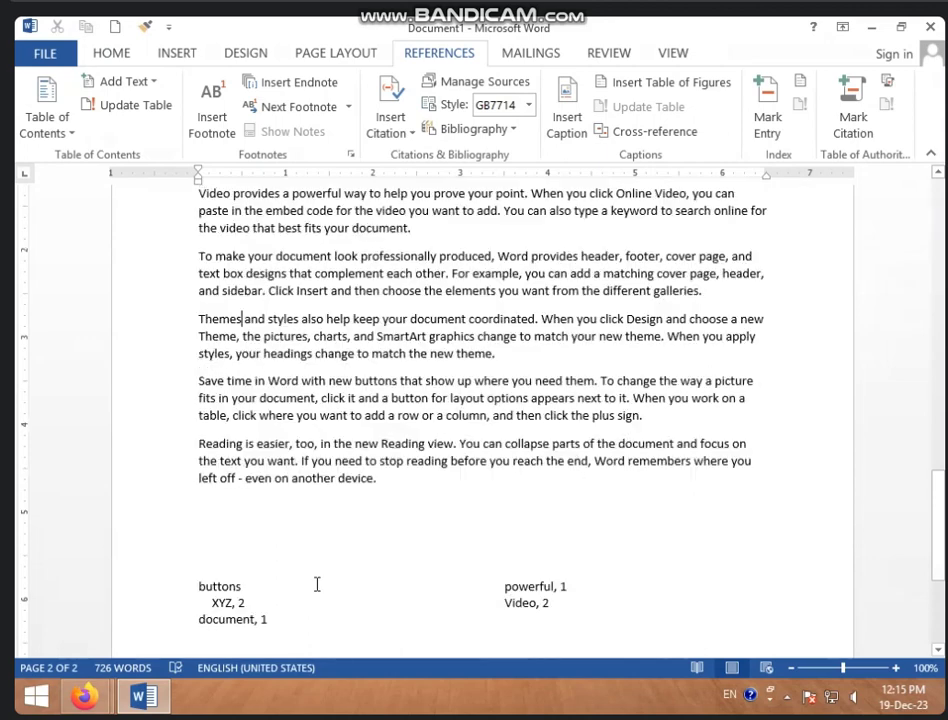
scroll(240, 640, "up", 1)
scroll(220, 516, "down", 3)
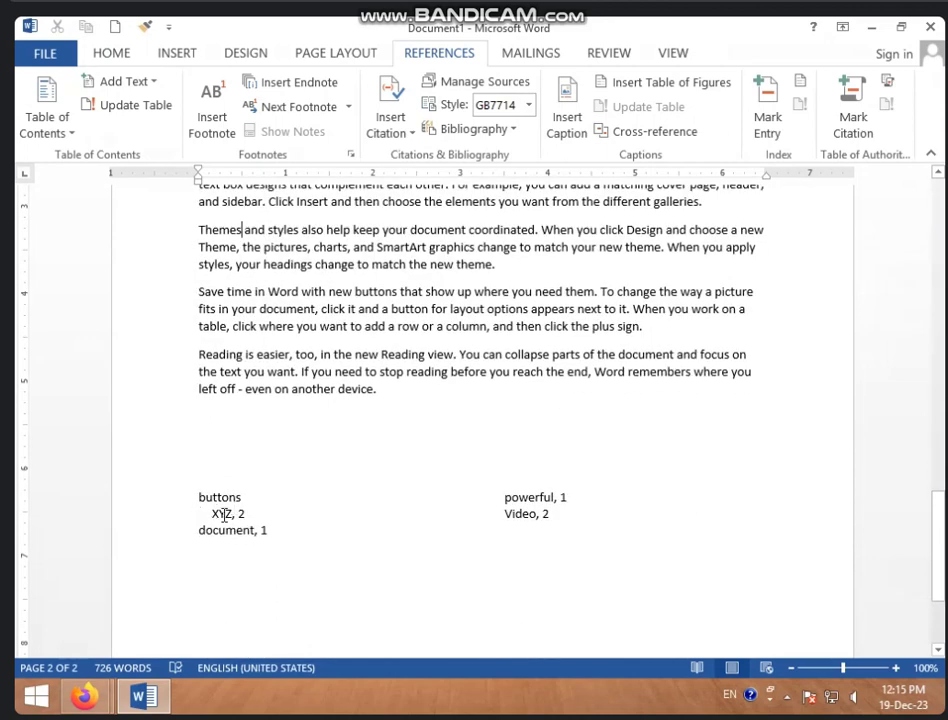
scroll(487, 406, "up", 3)
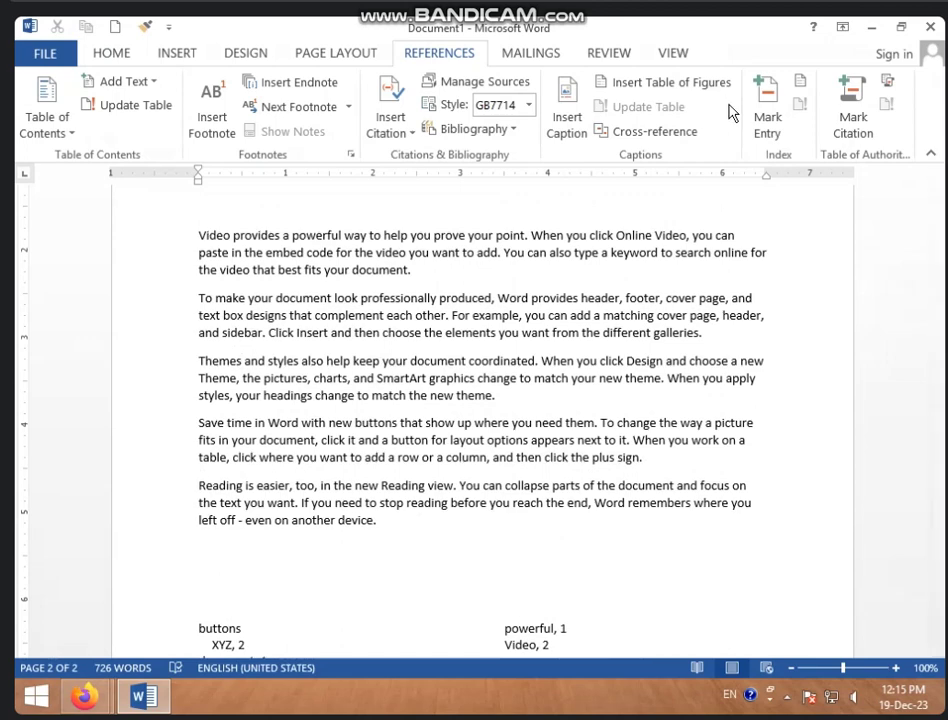
left_click(692, 271)
scroll(668, 278, "up", 1)
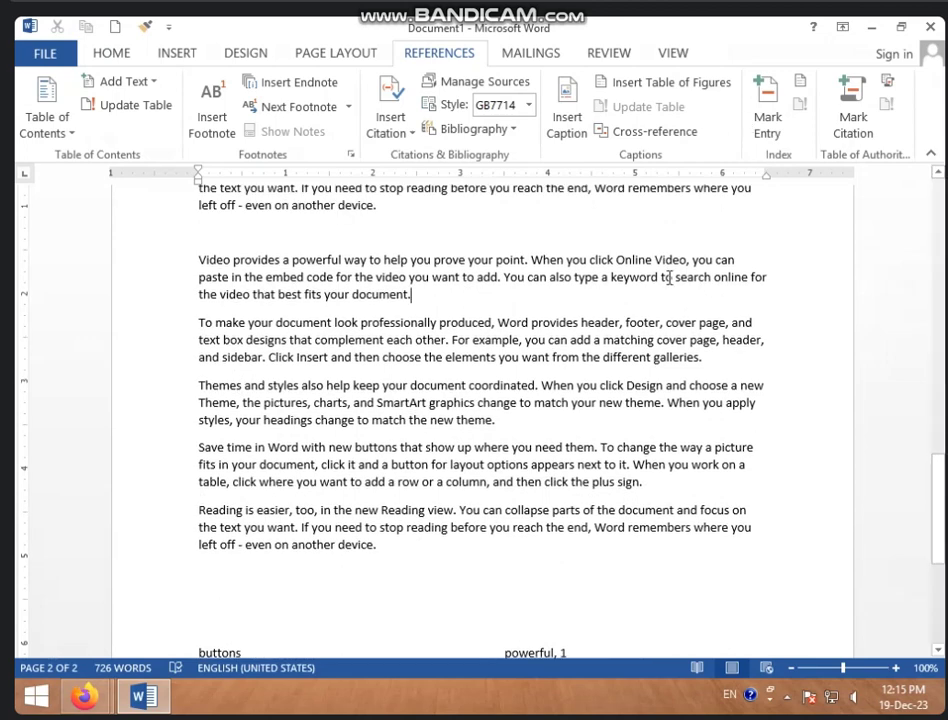
scroll(668, 278, "up", 3)
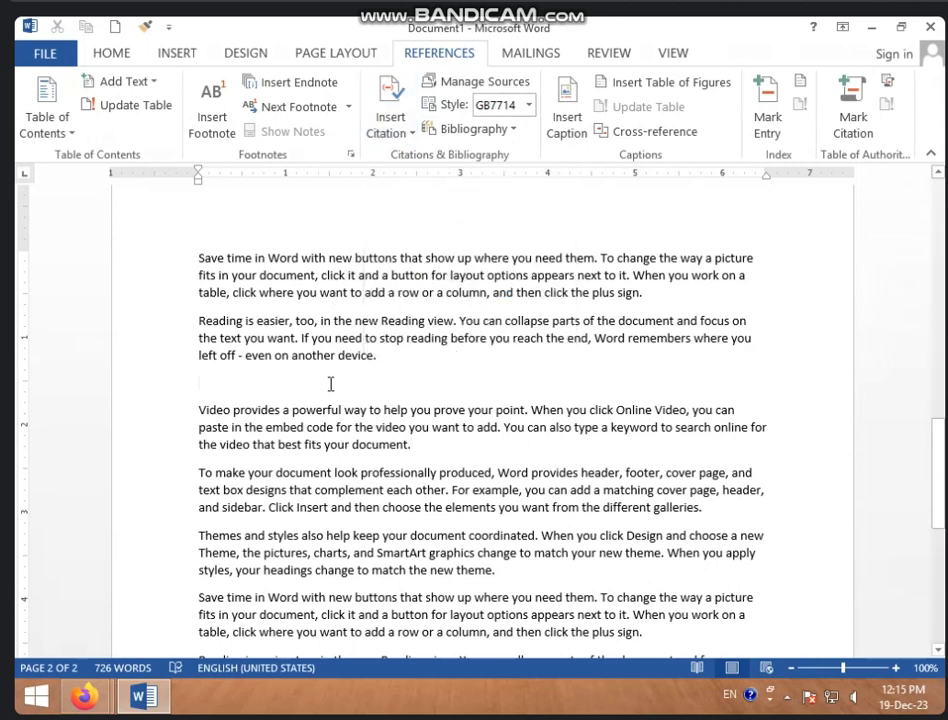
- Place the cursor at the end of the Reading paragraph and browse the Insert Citation choices
left_click(413, 360)
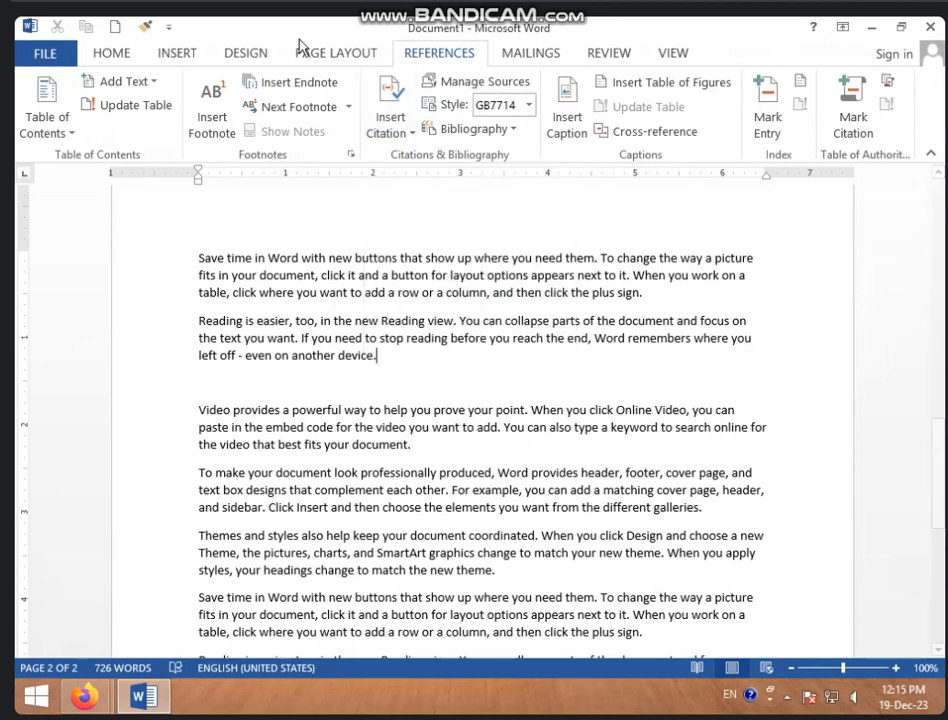
left_click(387, 131)
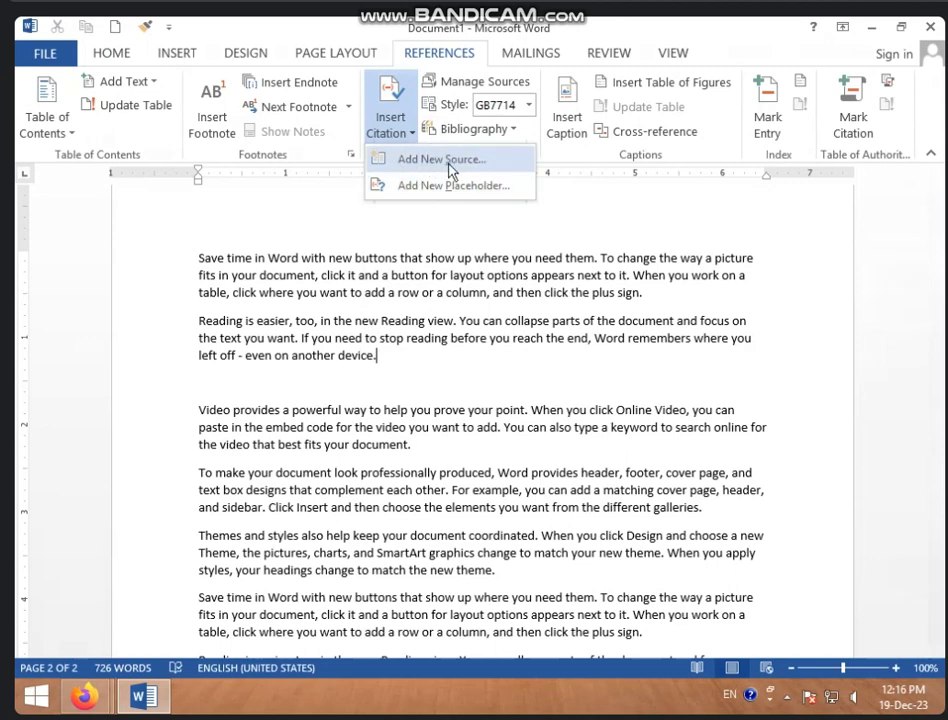
left_click(463, 90)
- In Source Manager, copy the computer (2023) source into the current list
left_click(478, 83)
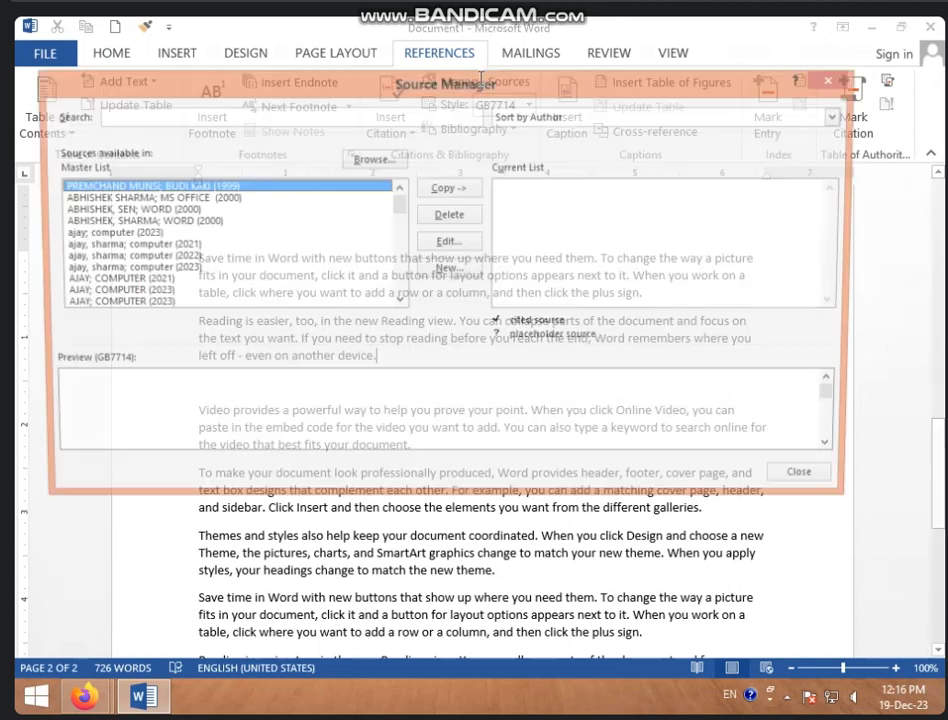
left_click(135, 244)
scroll(132, 260, "down", 5)
scroll(130, 276, "down", 5)
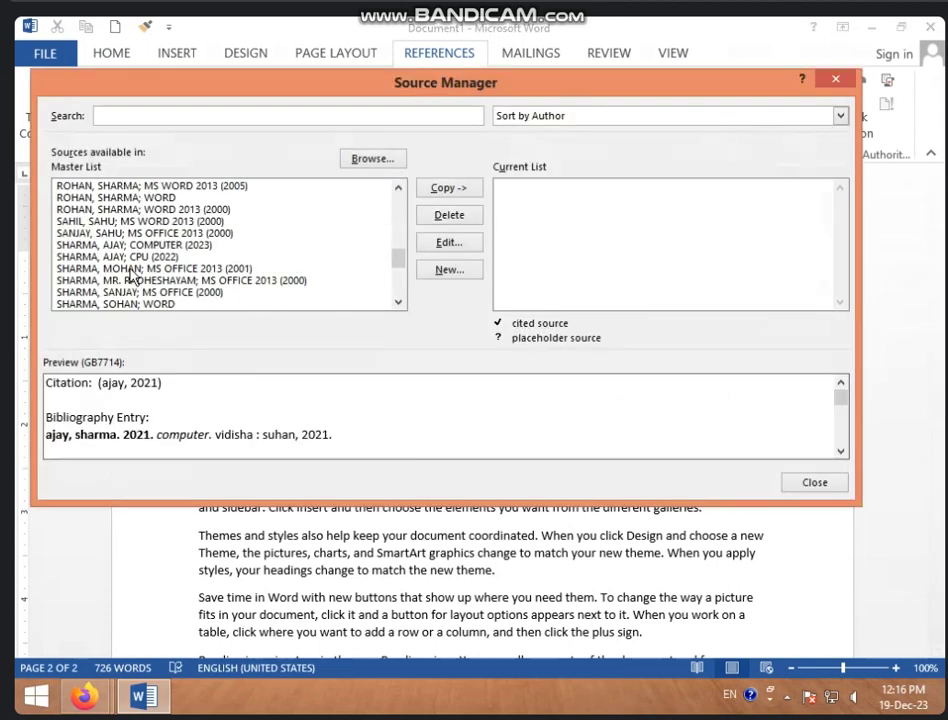
scroll(131, 278, "down", 3)
scroll(112, 274, "up", 3)
scroll(118, 277, "up", 10)
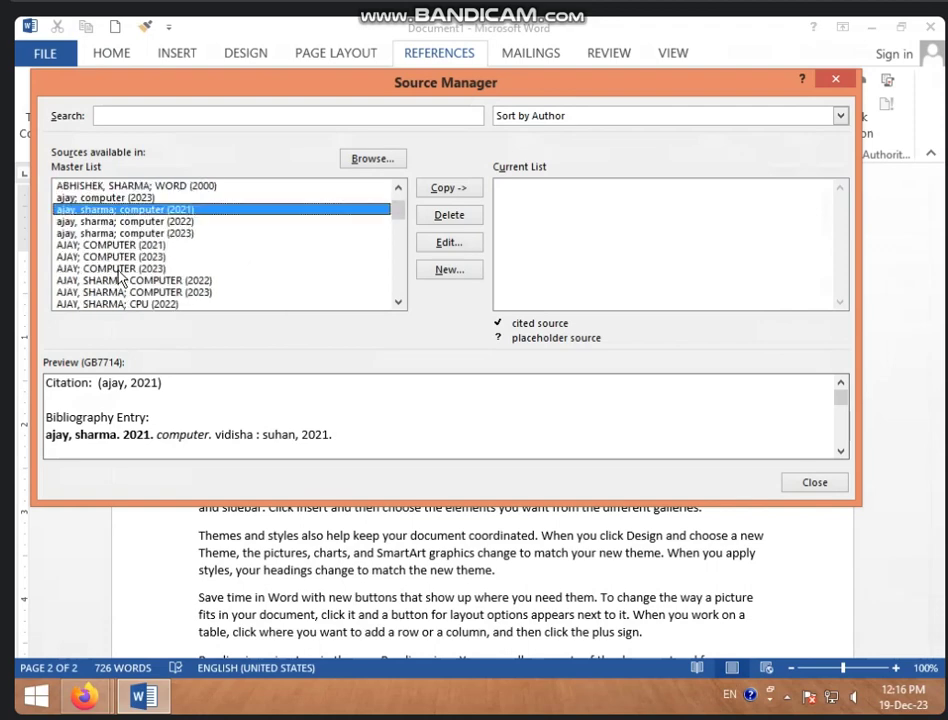
scroll(120, 277, "up", 1)
scroll(102, 269, "down", 3)
scroll(103, 269, "up", 3)
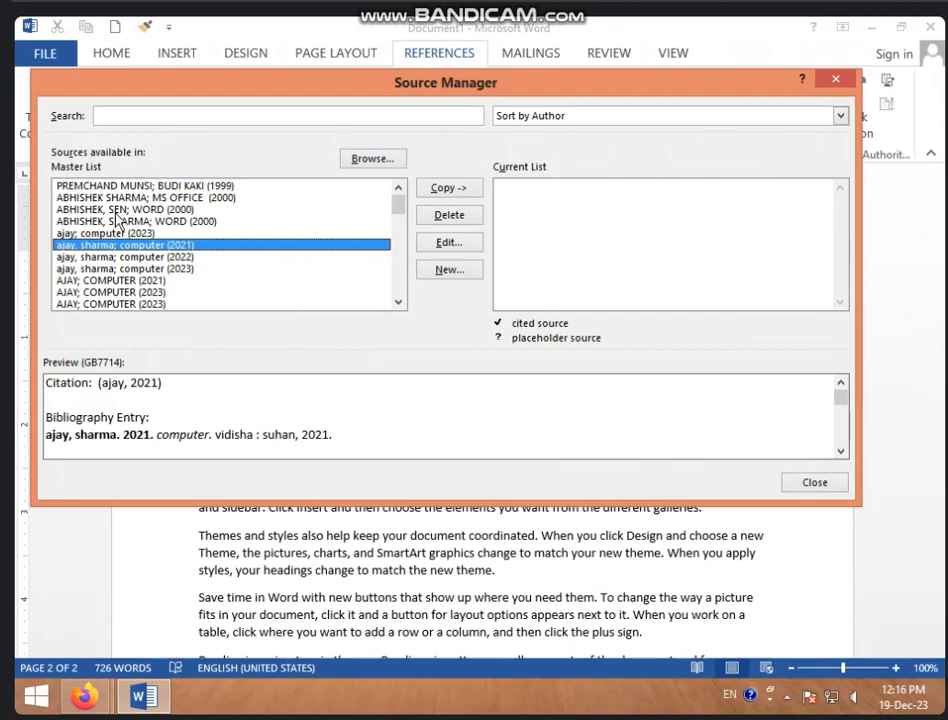
left_click(78, 234)
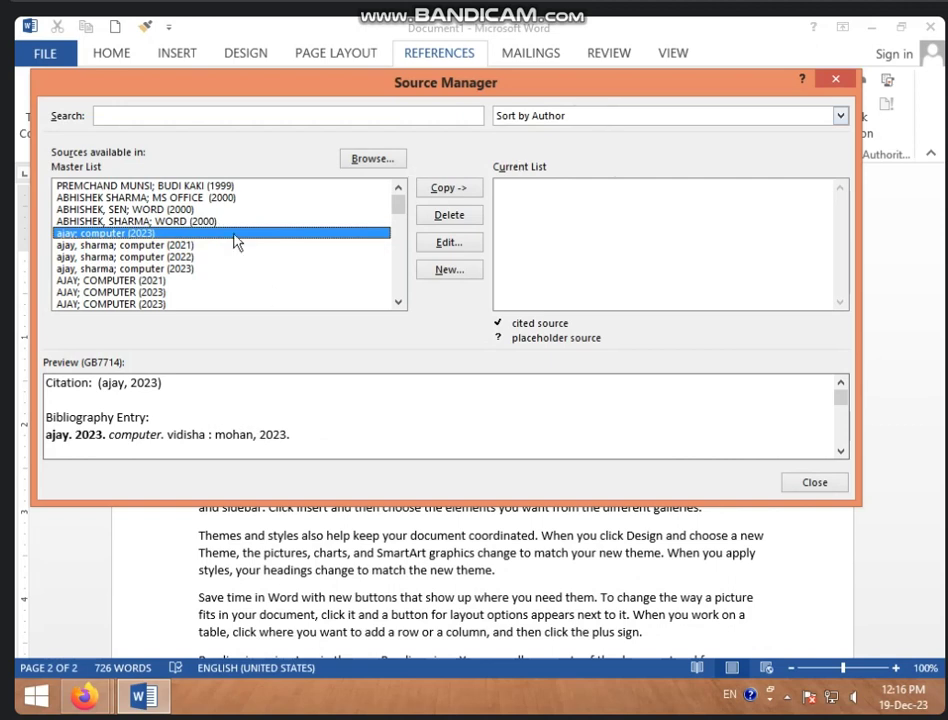
left_click(449, 192)
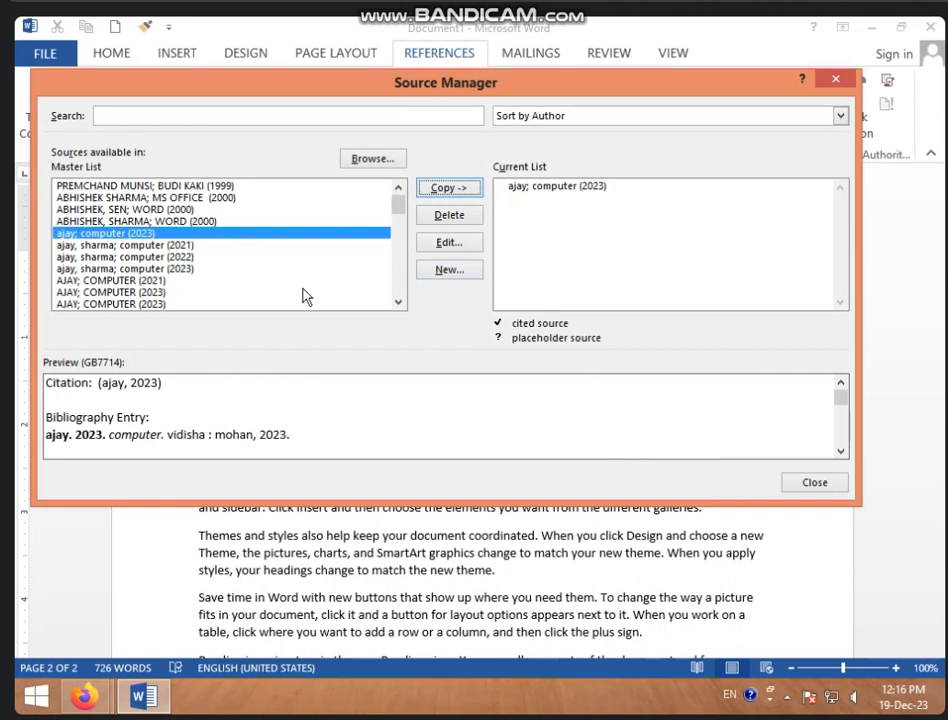
- Copy BUDI KAKI (1999) and MS WORD (2000), deleting the duplicate HARDWARE (2023) source
left_click(145, 186)
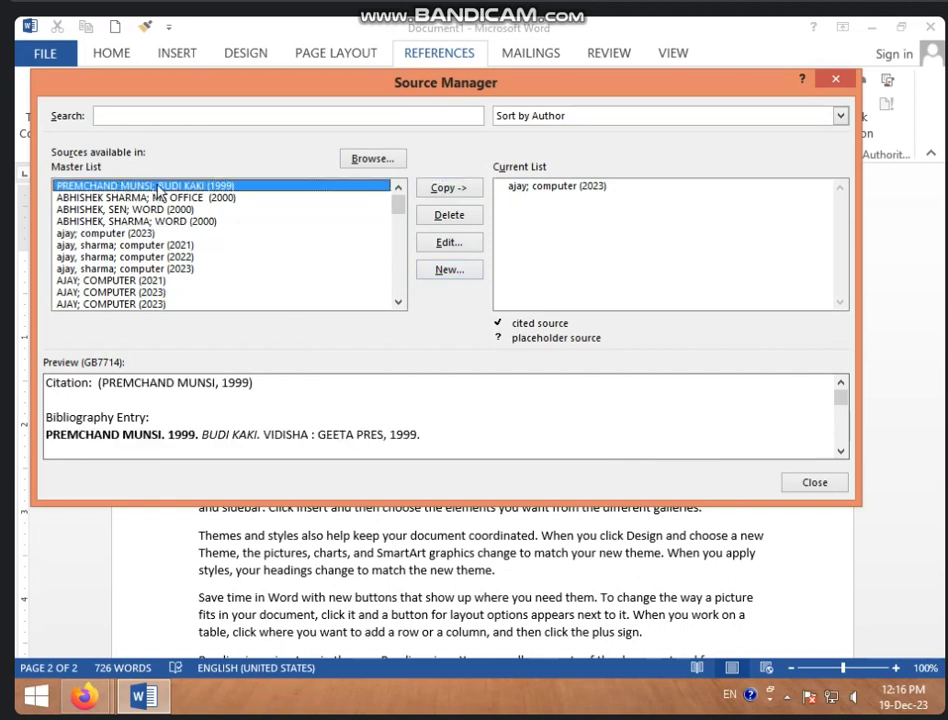
left_click(446, 192)
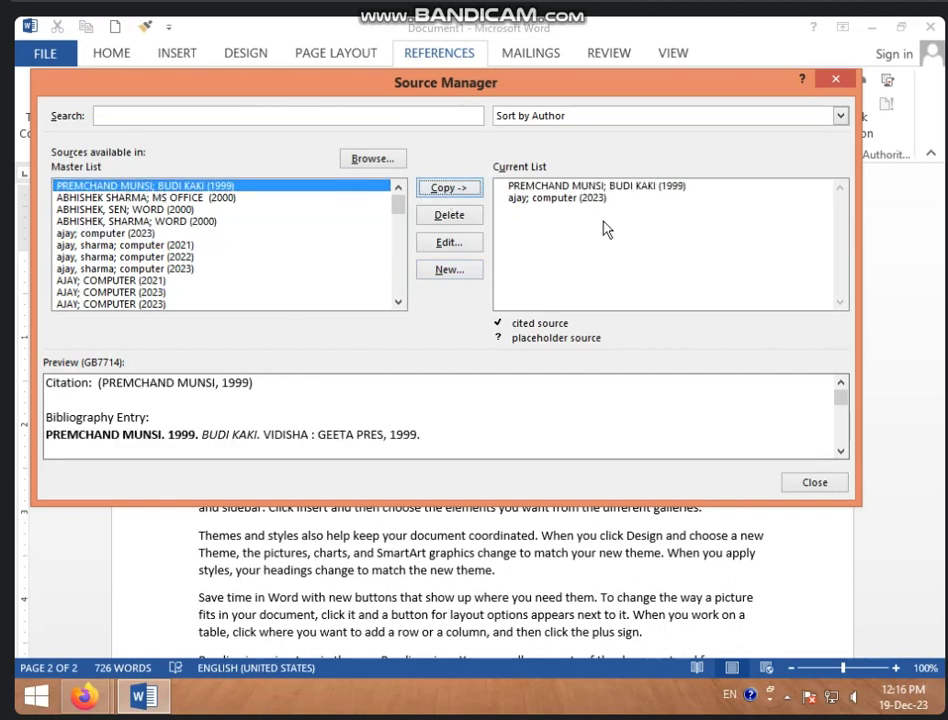
scroll(208, 274, "down", 15)
scroll(182, 292, "down", 3)
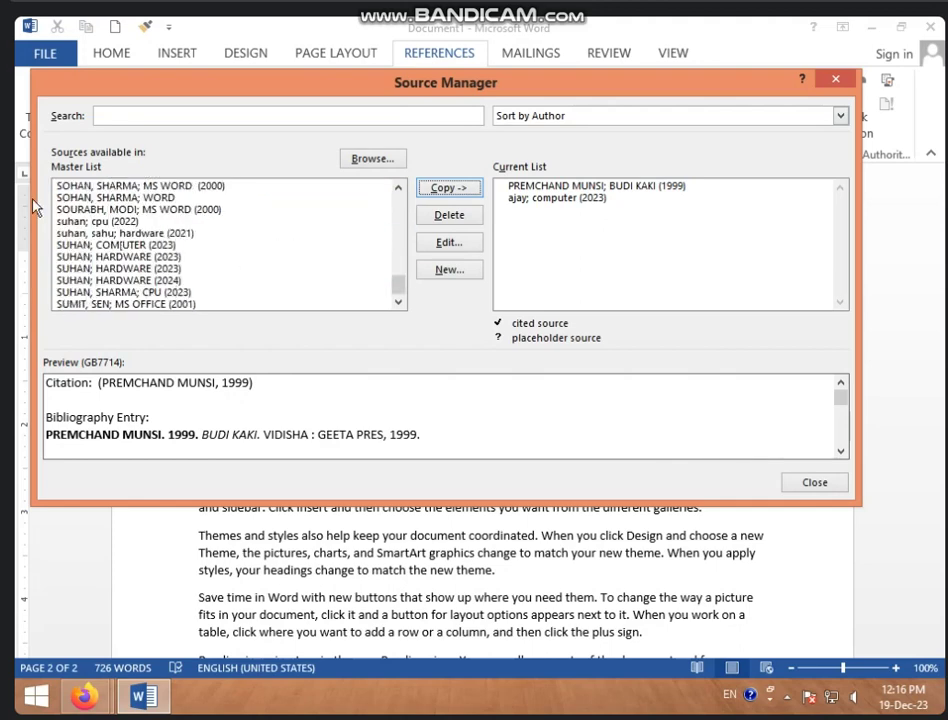
left_click(180, 269)
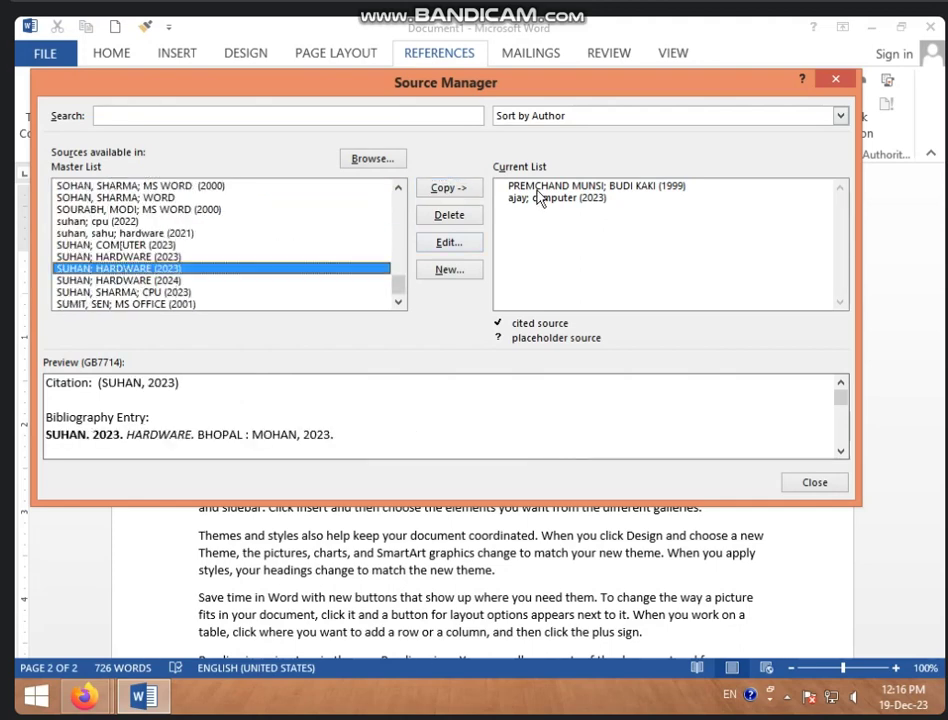
left_click(447, 216)
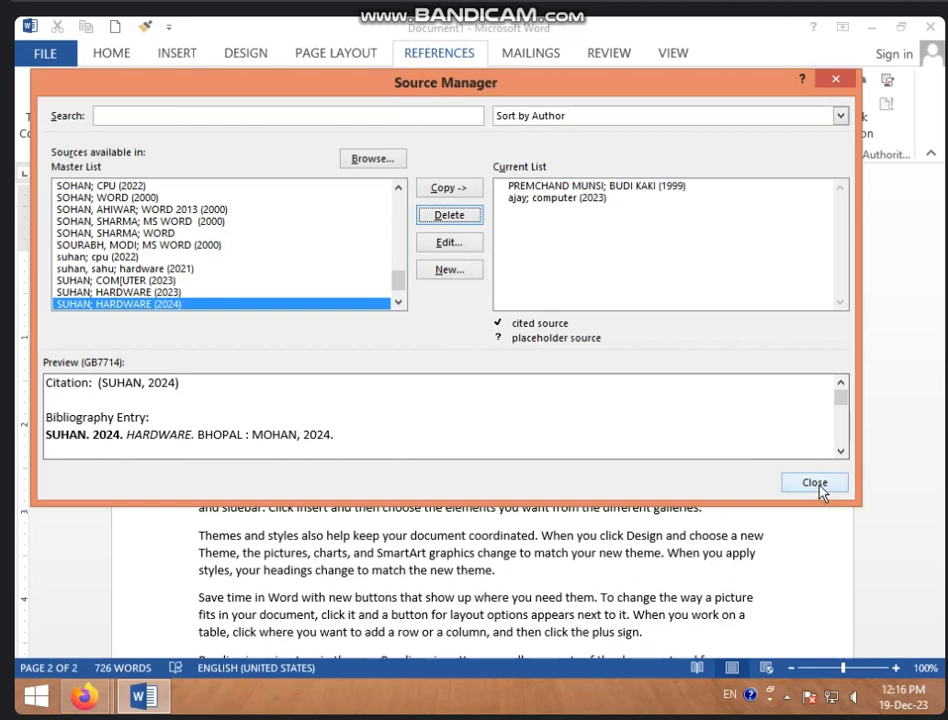
left_click(138, 245)
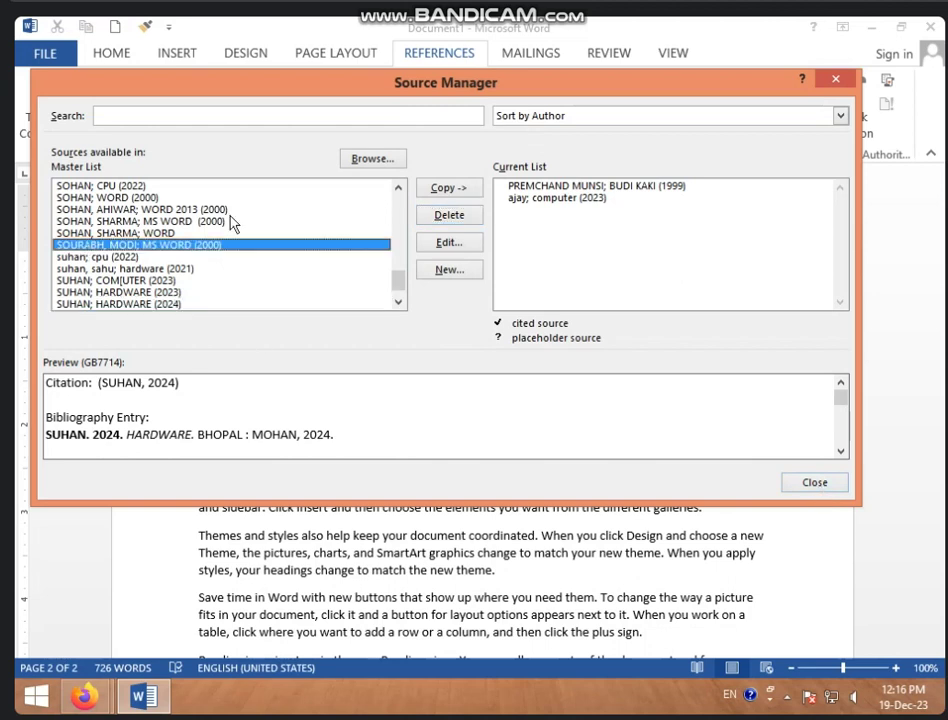
left_click(460, 188)
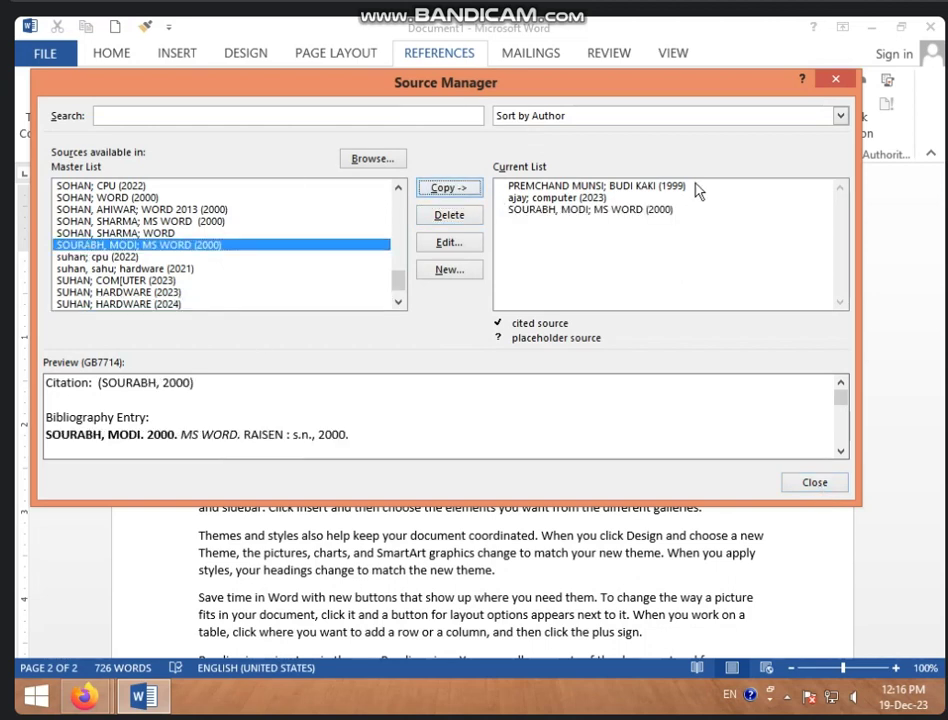